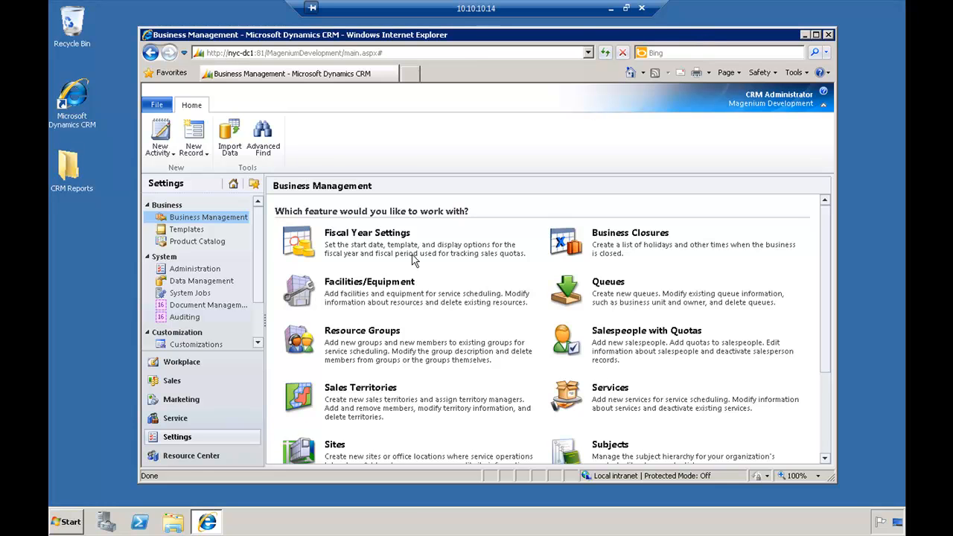
# Open the default solution for system customization from the Customizations area of Settings
pyautogui.click(177, 439)
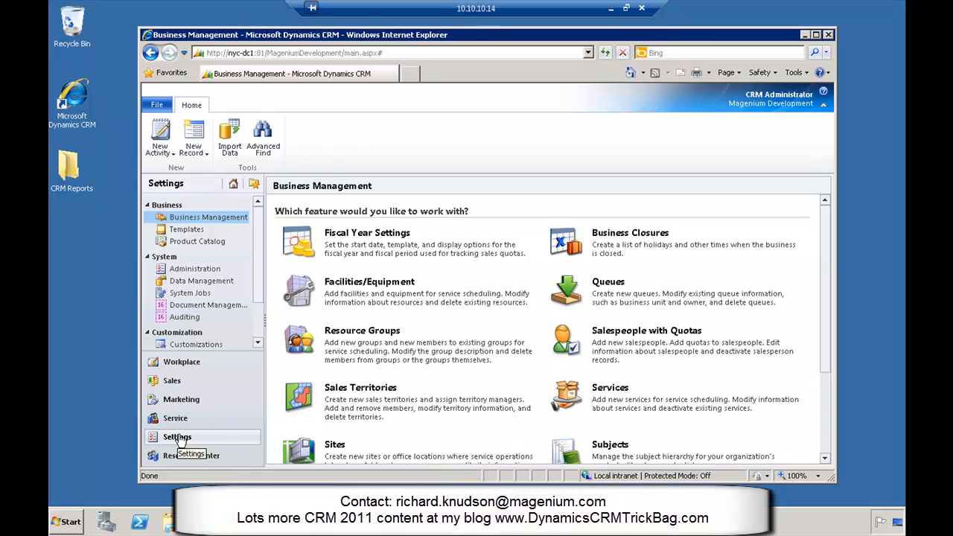
pyautogui.moveTo(256, 293); pyautogui.dragTo(255, 334)
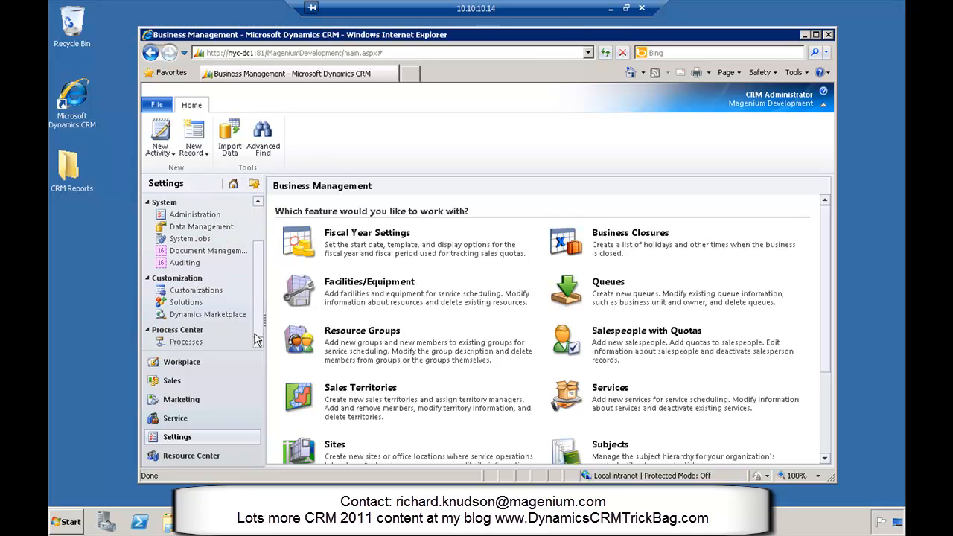
pyautogui.click(212, 291)
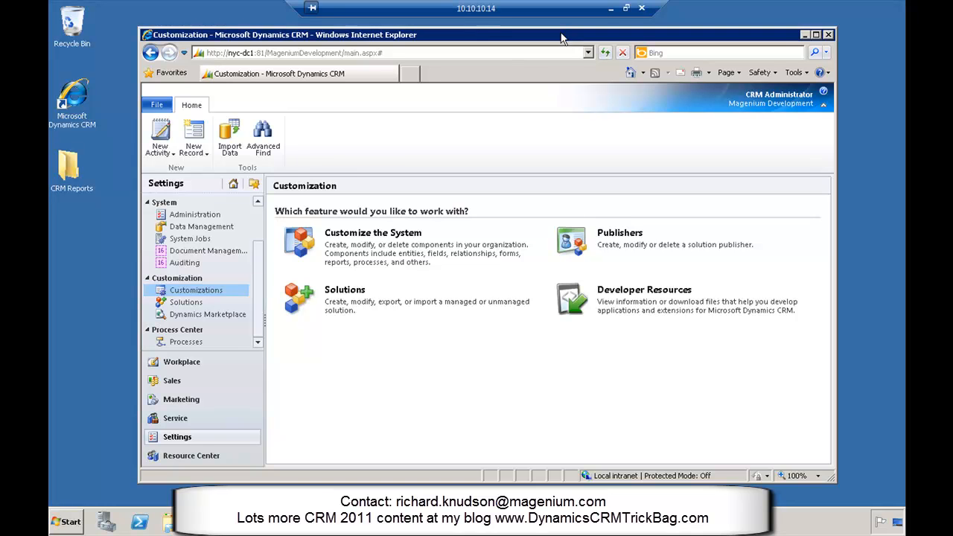
pyautogui.click(368, 236)
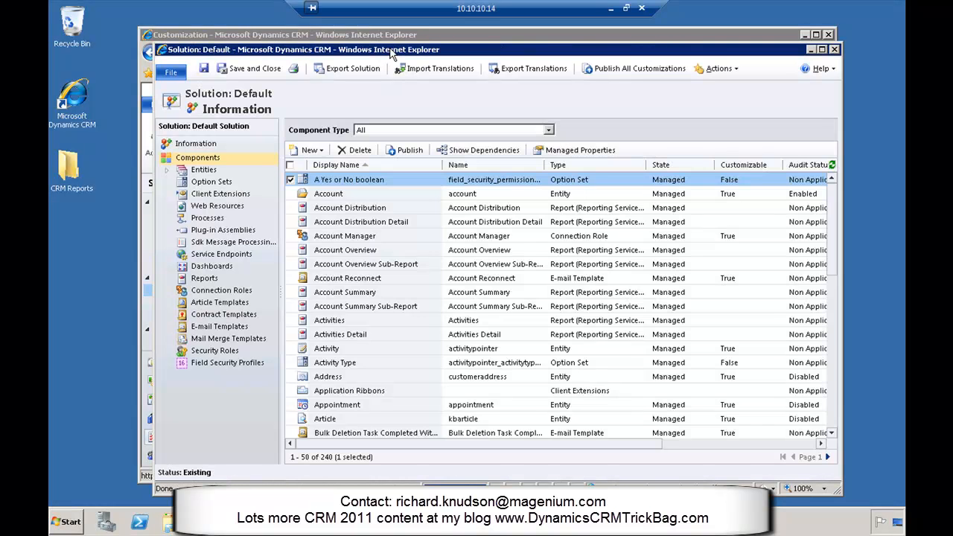
pyautogui.moveTo(390, 51); pyautogui.dragTo(385, 46)
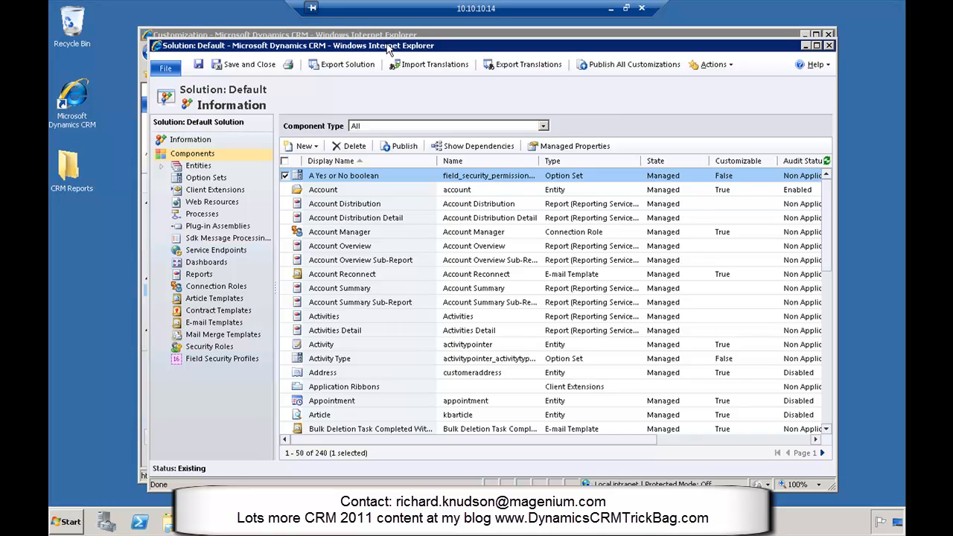
pyautogui.moveTo(387, 49); pyautogui.dragTo(384, 48)
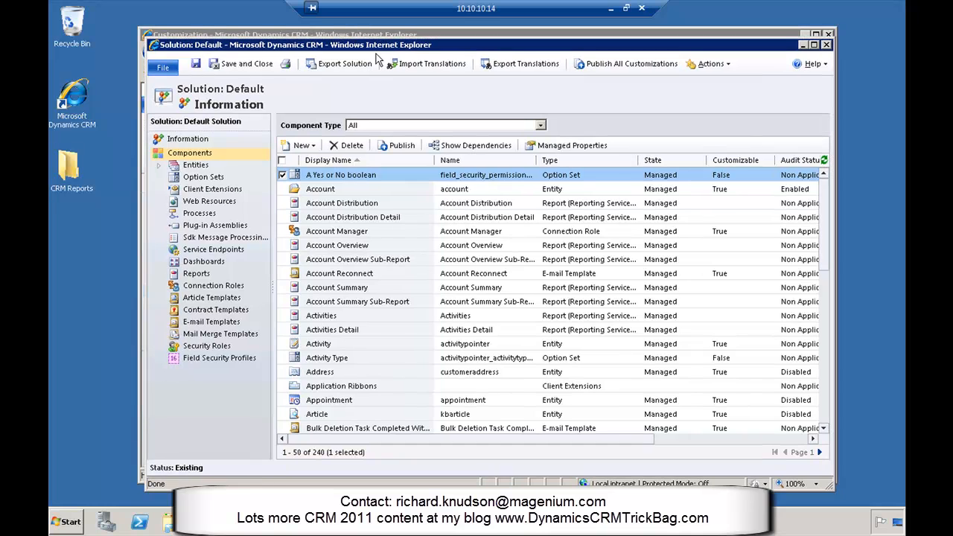
# Create a new global option set with the display name Business Line and the schema name new_BusinessLine
pyautogui.click(198, 178)
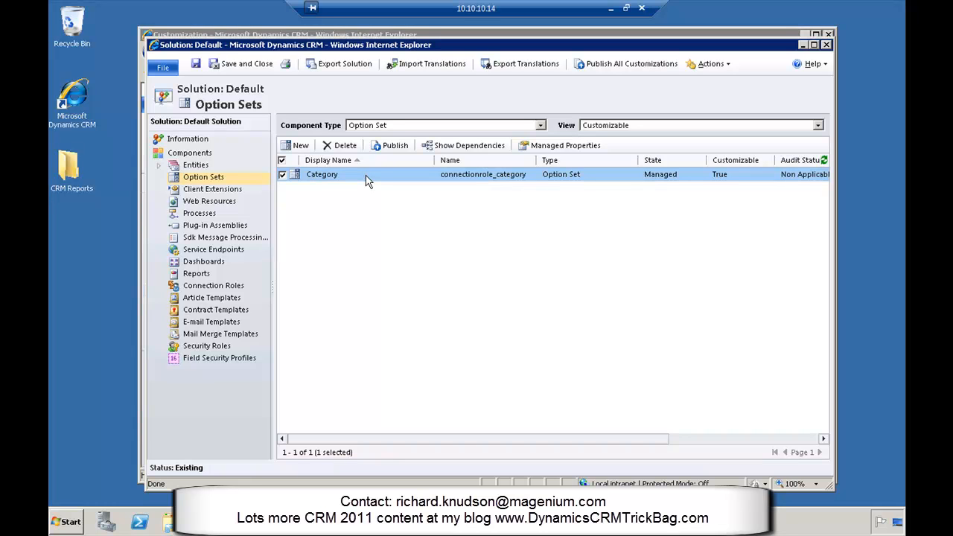
pyautogui.click(297, 145)
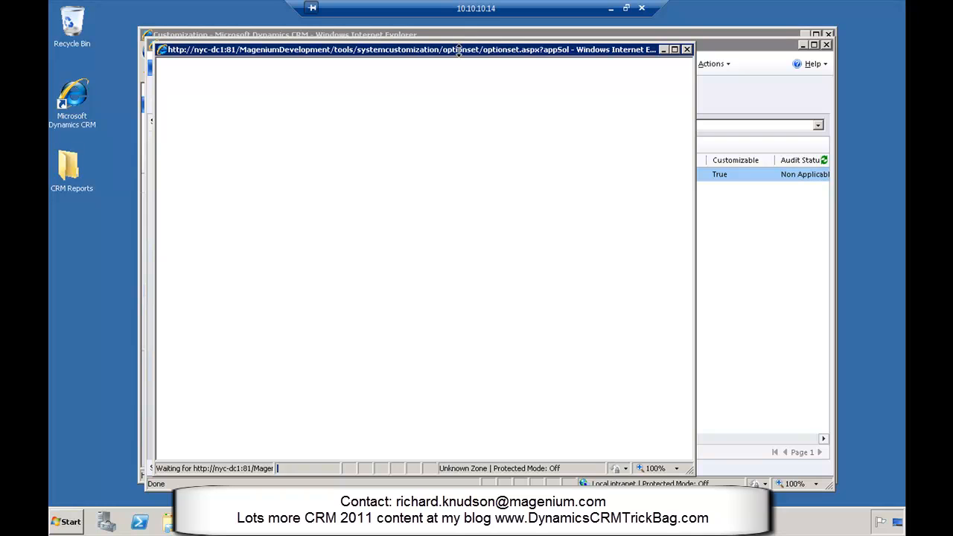
pyautogui.moveTo(462, 51); pyautogui.dragTo(463, 48)
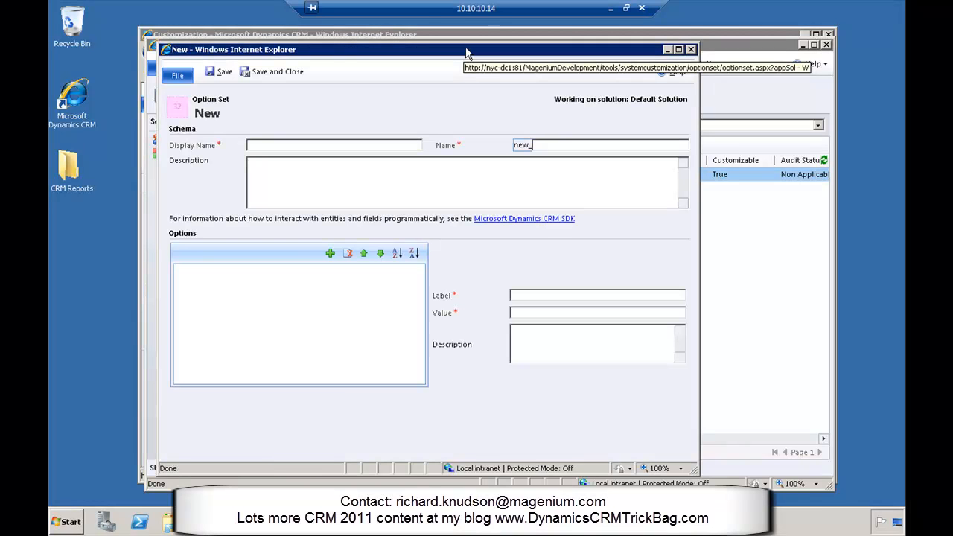
pyautogui.click(294, 143)
pyautogui.write('B')
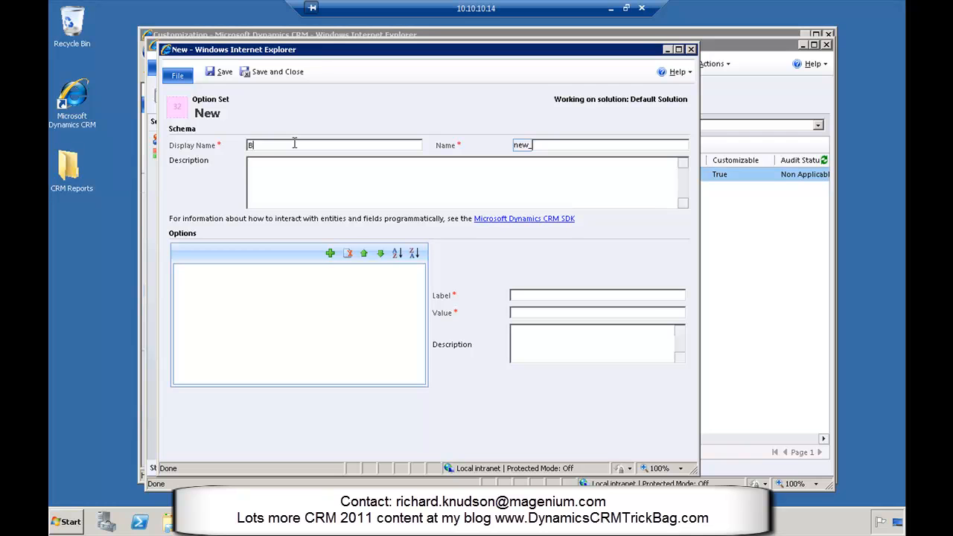
pyautogui.write('usiness Line')
pyautogui.click(591, 142)
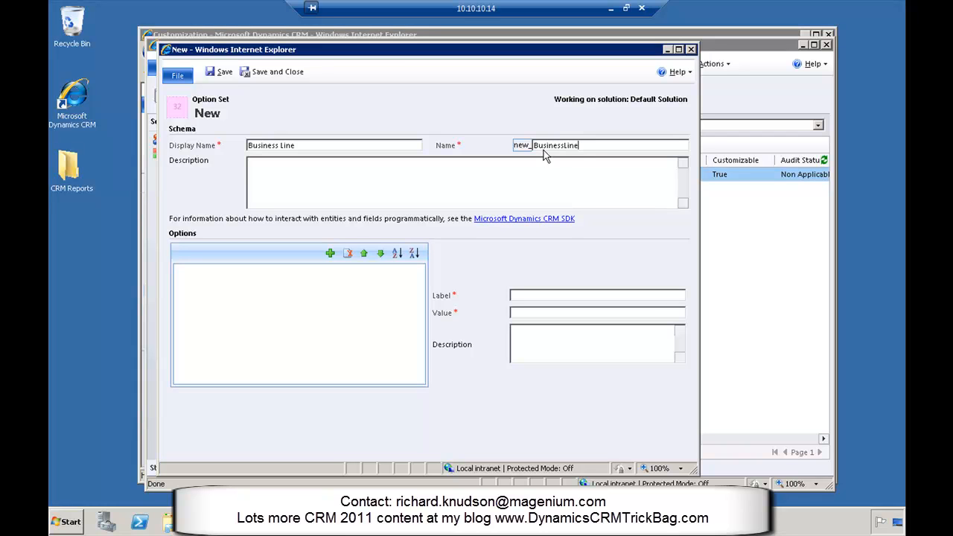
# Add the options Line 1, Line 2 and Line 3 to the Business Line option set, then save and publish it
pyautogui.click(330, 254)
pyautogui.moveTo(565, 296); pyautogui.dragTo(468, 293)
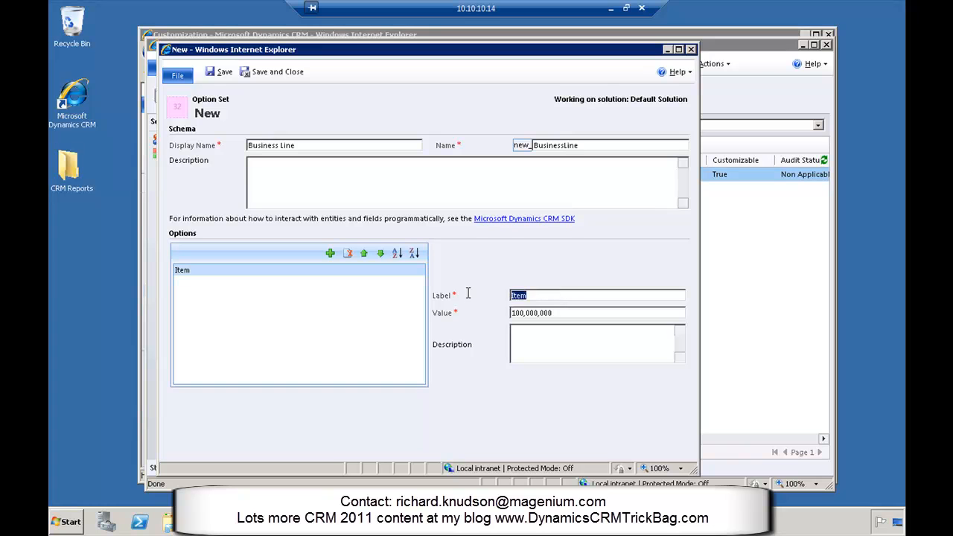
pyautogui.write('Line 1')
pyautogui.click(331, 253)
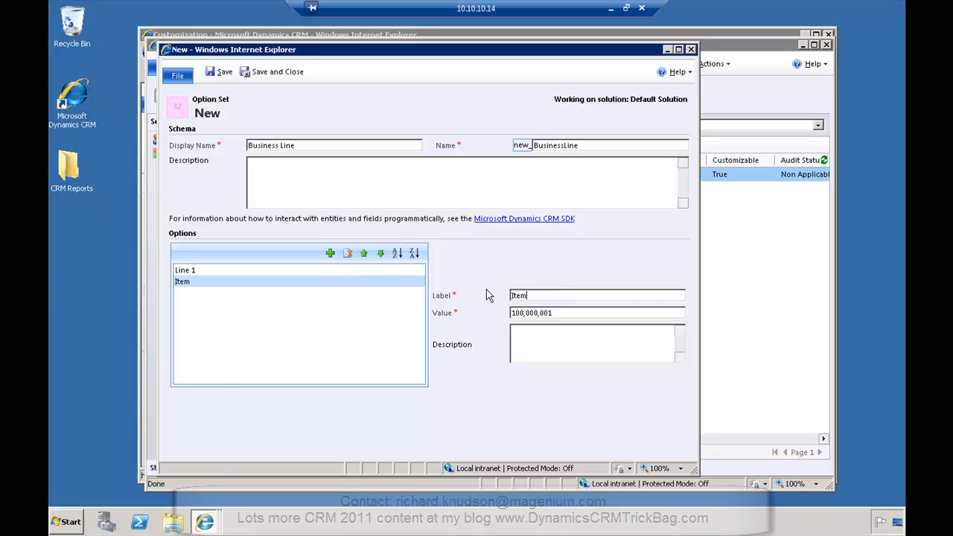
pyautogui.doubleClick(525, 295)
pyautogui.write('Line 2')
pyautogui.click(331, 254)
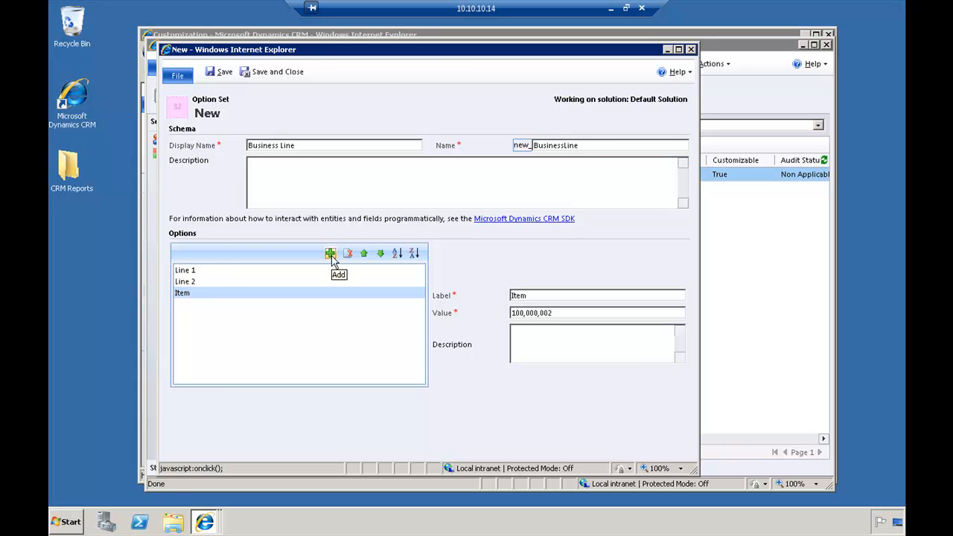
pyautogui.doubleClick(525, 295)
pyautogui.press('BackSpace')
pyautogui.write('Line 3')
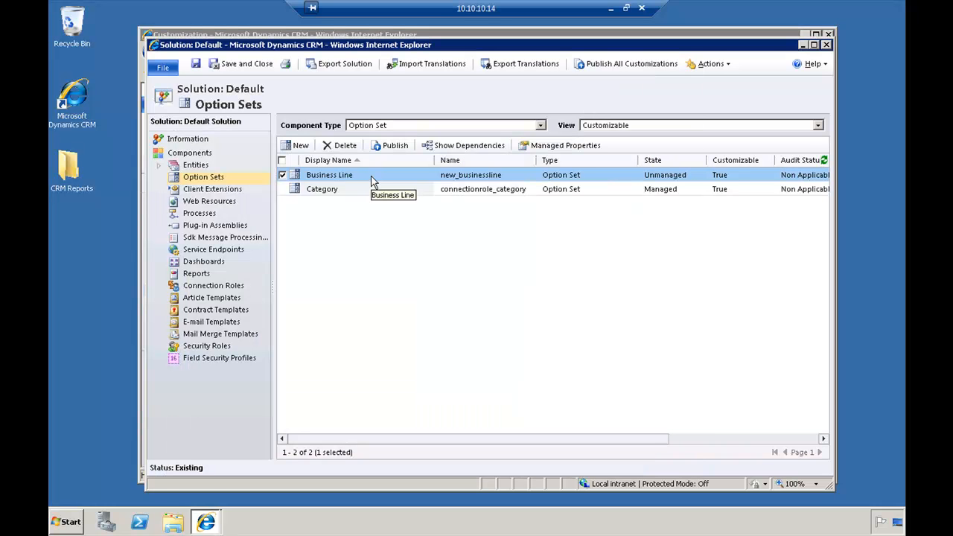
pyautogui.click(396, 146)
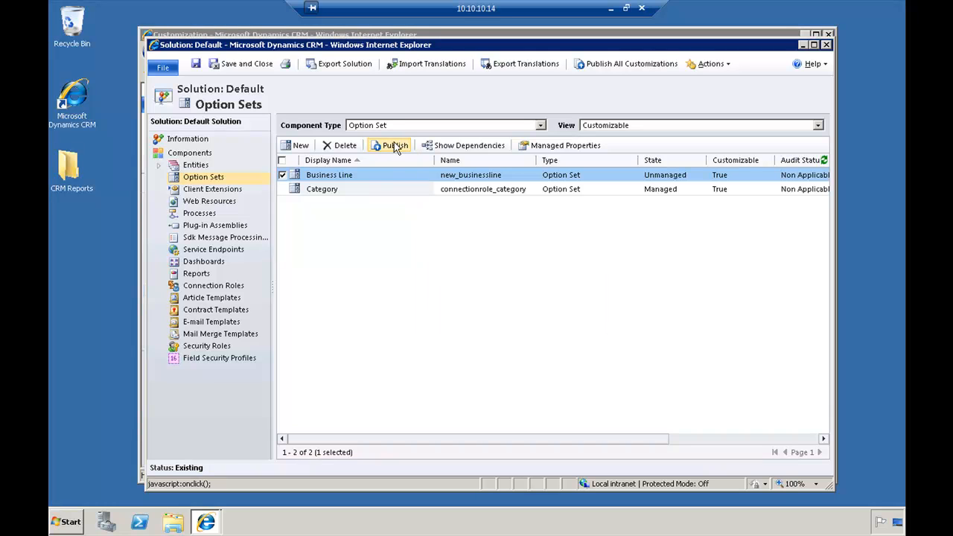
pyautogui.click(244, 64)
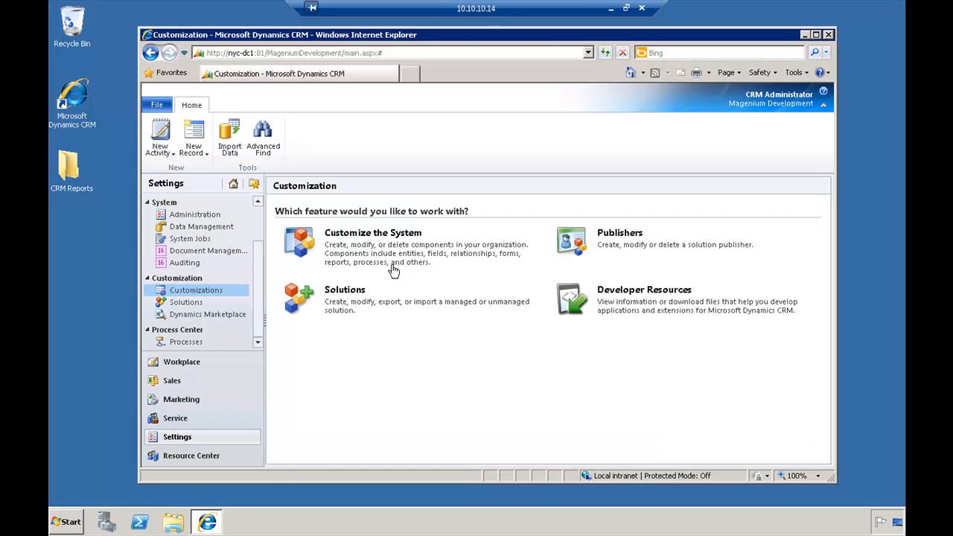
# Open the Lead form for customization from the "test lead" record in Sales
pyautogui.click(186, 383)
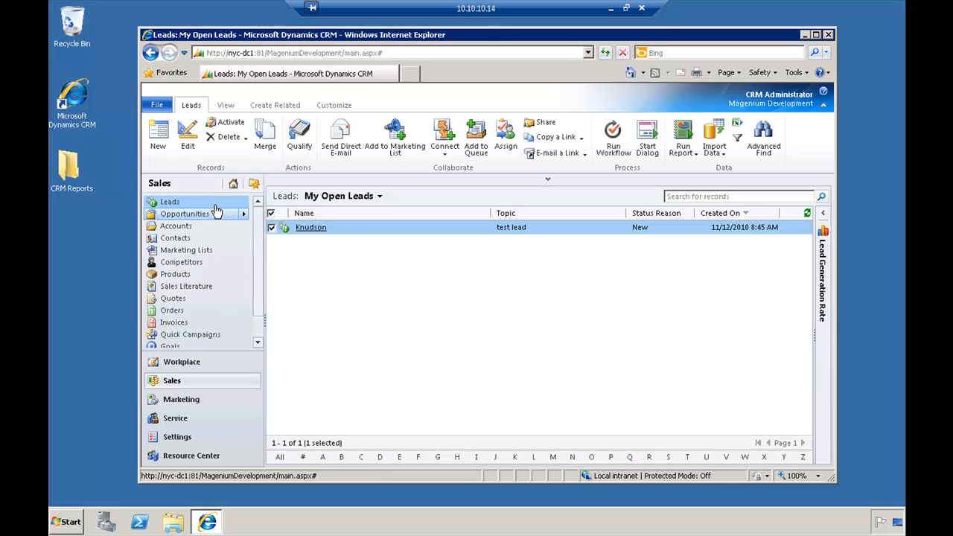
pyautogui.doubleClick(377, 234)
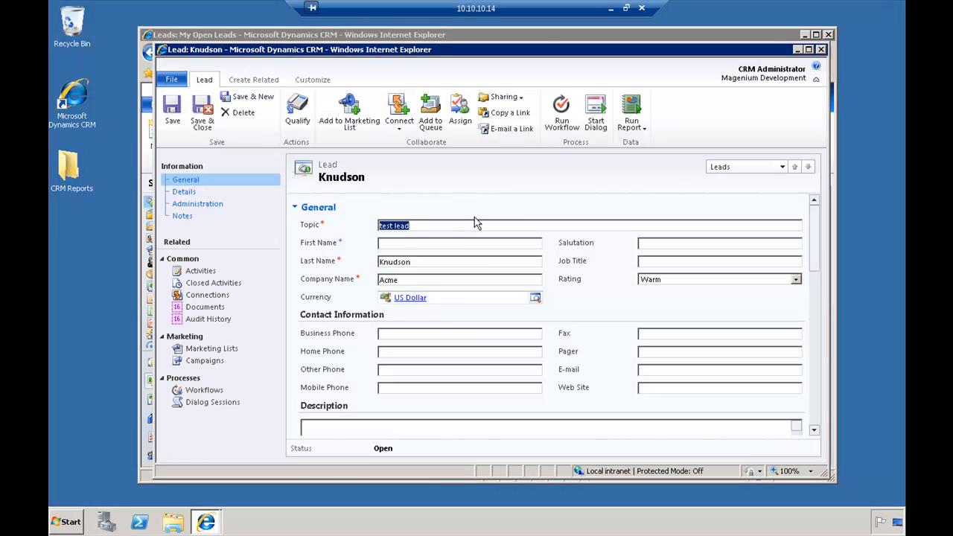
pyautogui.click(324, 88)
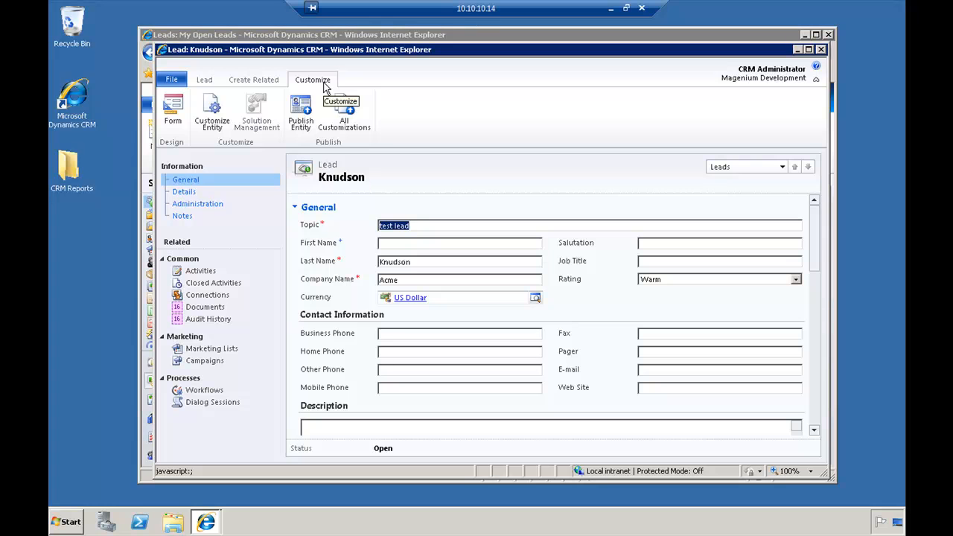
pyautogui.click(176, 110)
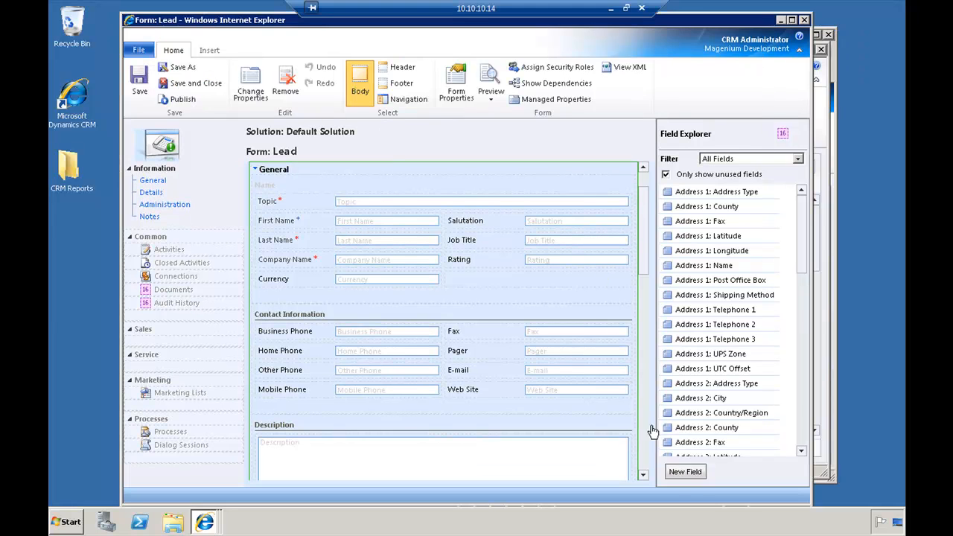
# Create a lead field named Business Line of type Option Set (picklist) that uses the existing Business Line option set
pyautogui.click(685, 472)
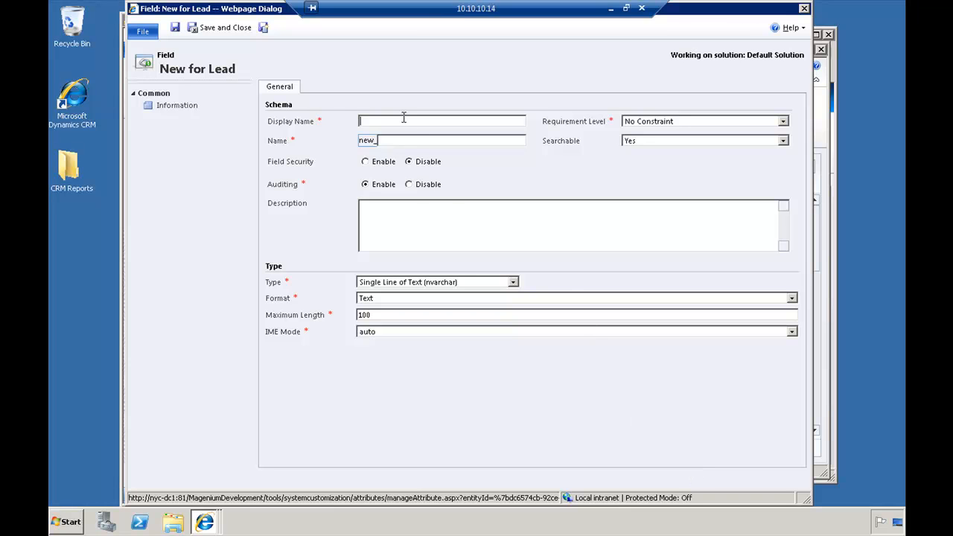
pyautogui.write('Business Line')
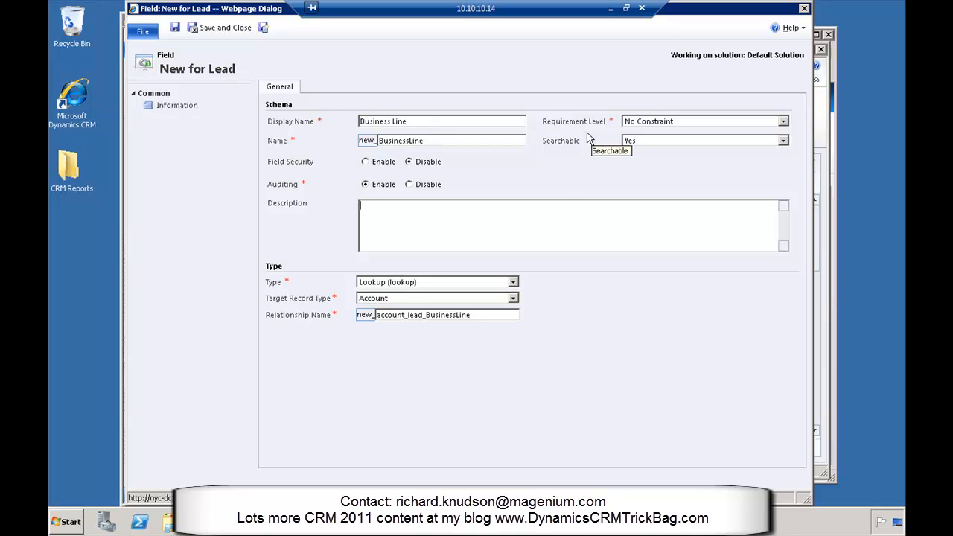
pyautogui.click(515, 281)
pyautogui.click(409, 301)
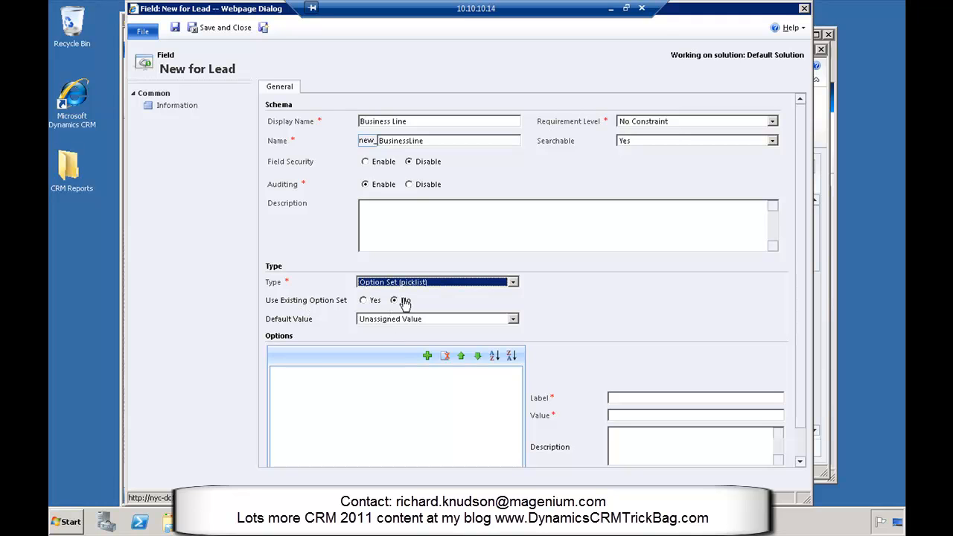
pyautogui.click(363, 301)
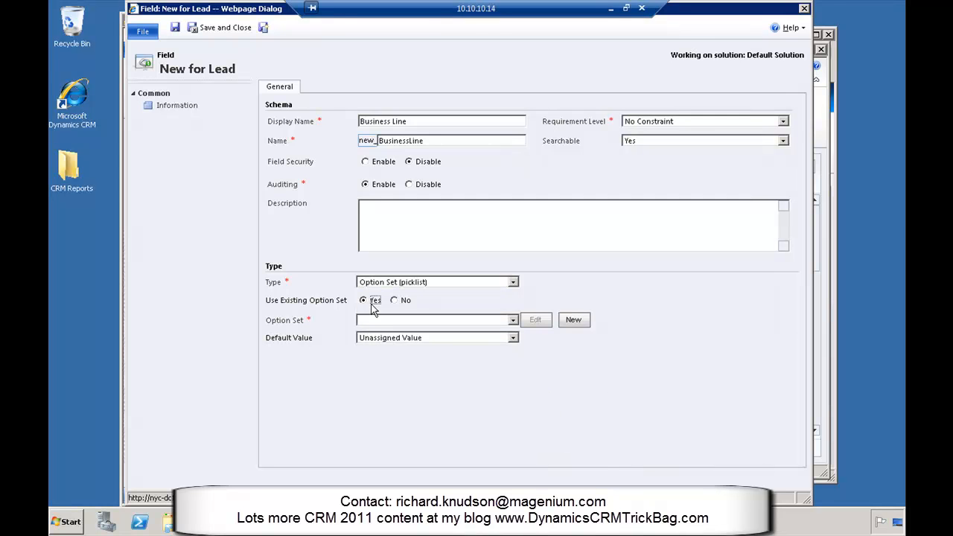
pyautogui.click(513, 320)
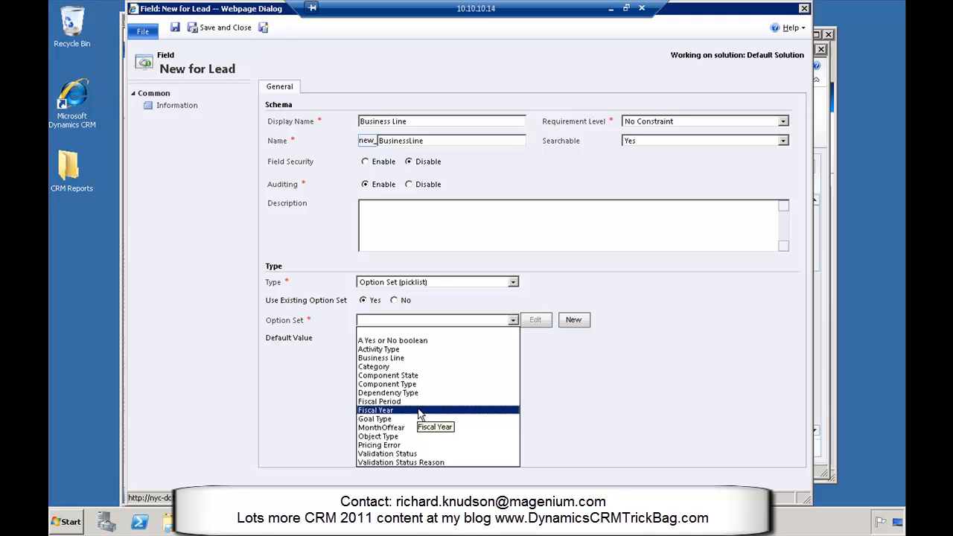
pyautogui.click(396, 358)
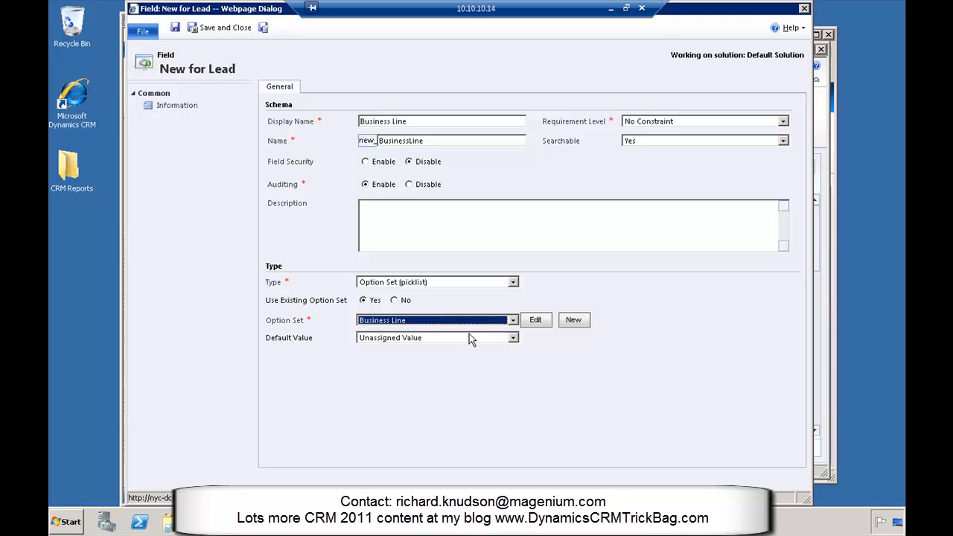
pyautogui.click(230, 34)
# Place the Business Line field below Rating in the Lead form's General section, then save the form and publish the Lead entity
pyautogui.moveTo(802, 273); pyautogui.dragTo(803, 379)
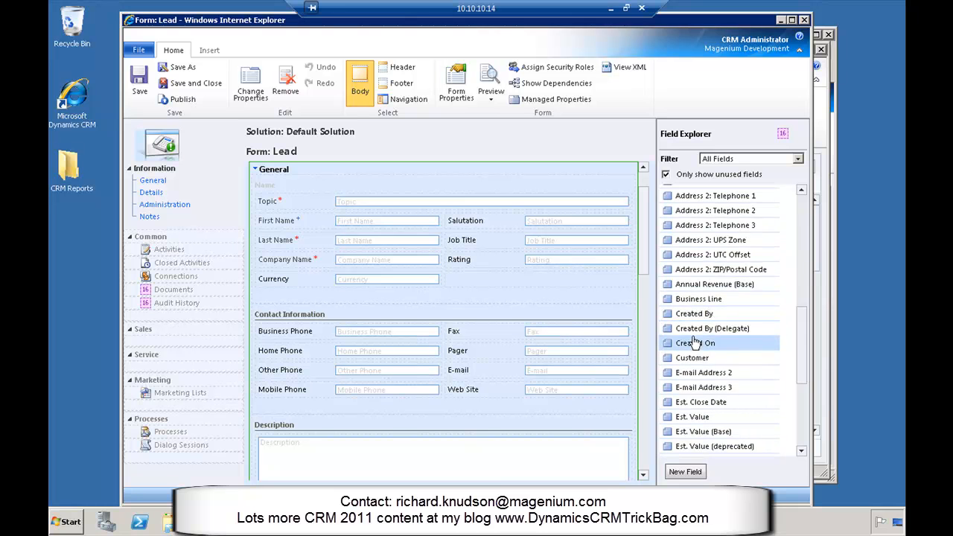
pyautogui.moveTo(680, 299); pyautogui.dragTo(550, 289)
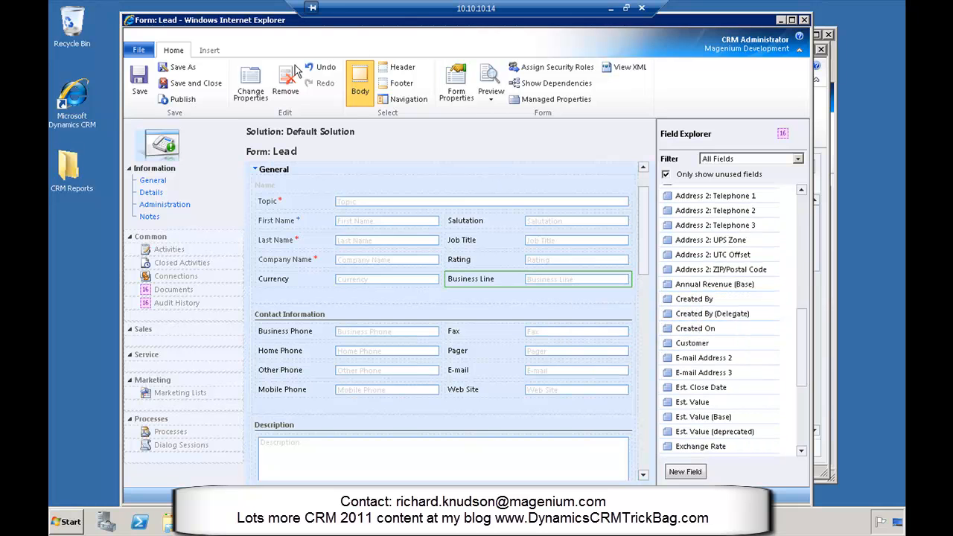
pyautogui.click(193, 83)
pyautogui.click(301, 112)
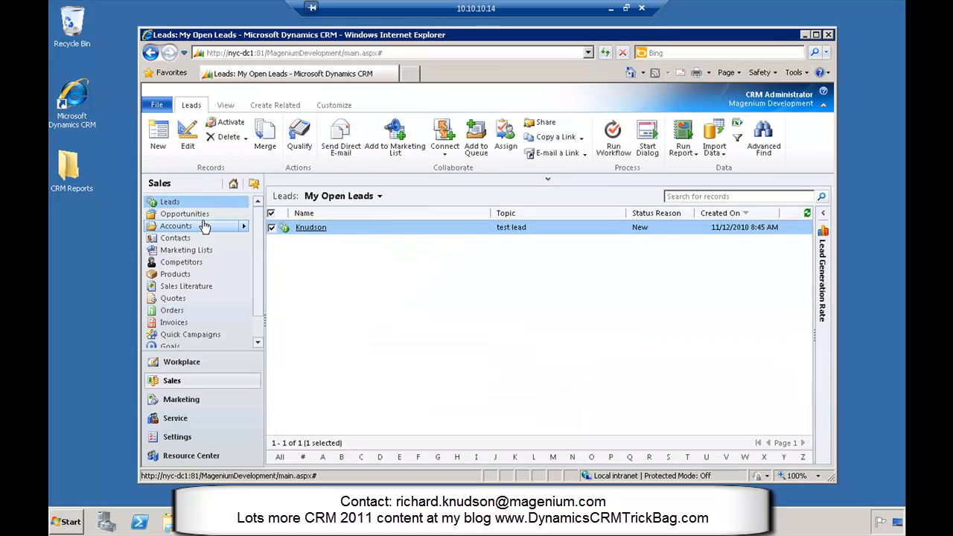
# Open the Opportunity form for customization from a new opportunity record
pyautogui.click(245, 215)
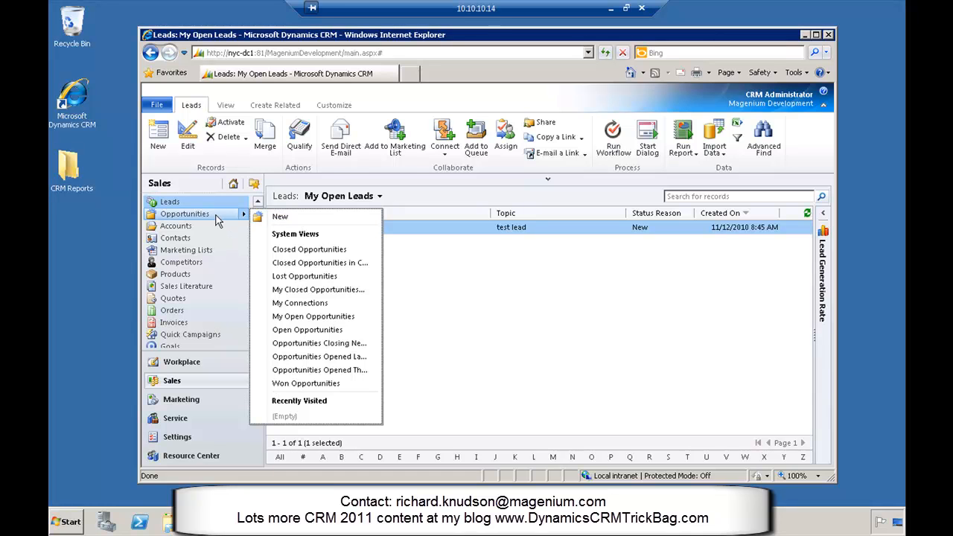
pyautogui.click(281, 217)
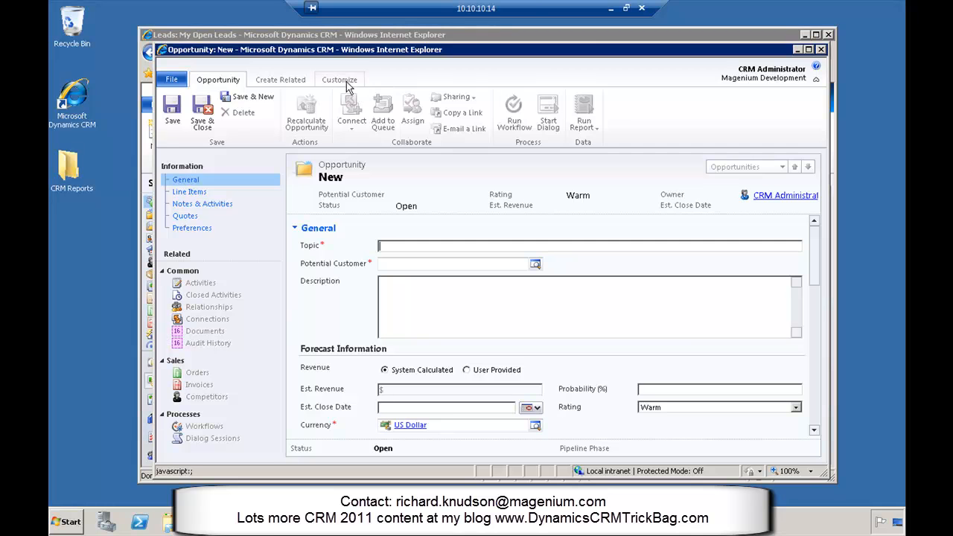
pyautogui.click(345, 82)
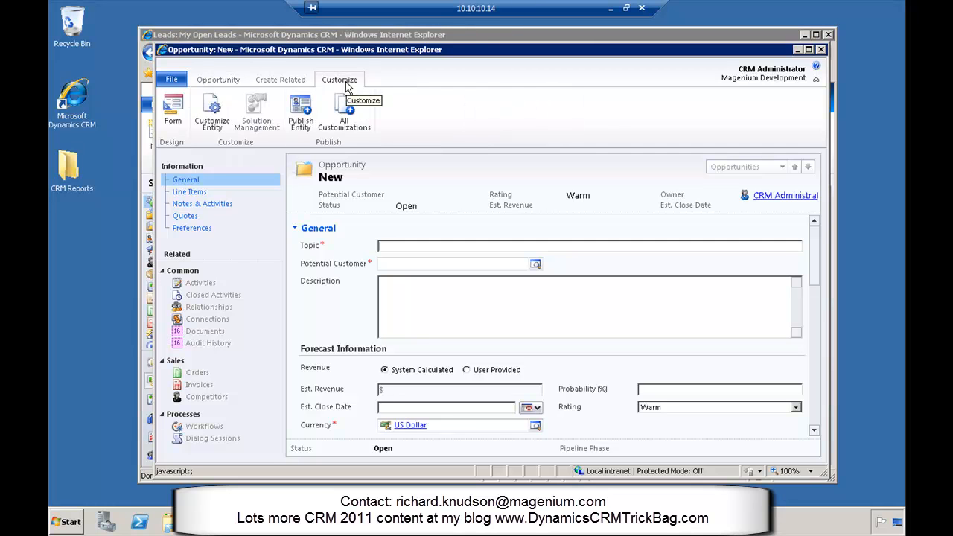
pyautogui.click(176, 109)
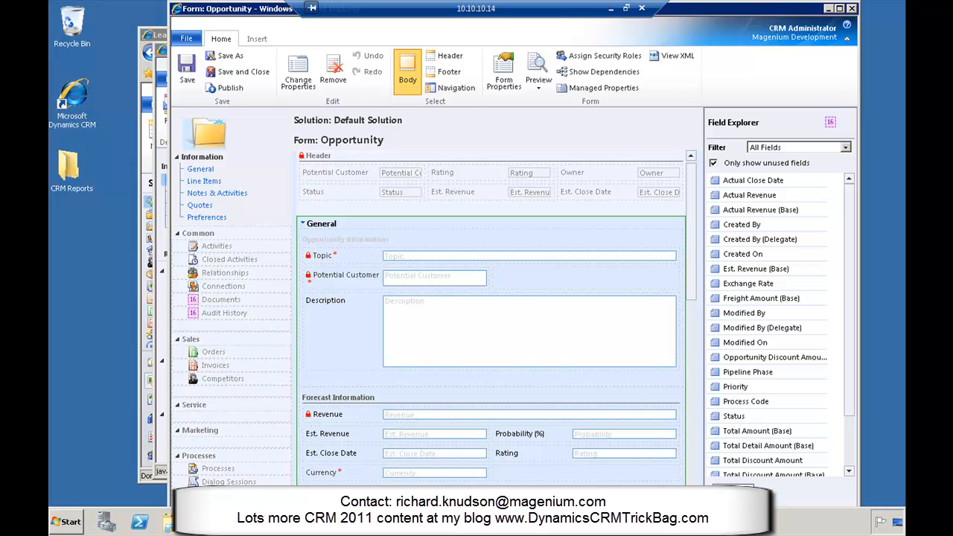
# Create an opportunity field named Business Line of type Option Set (picklist) that uses the existing Business Line option set
pyautogui.click(720, 488)
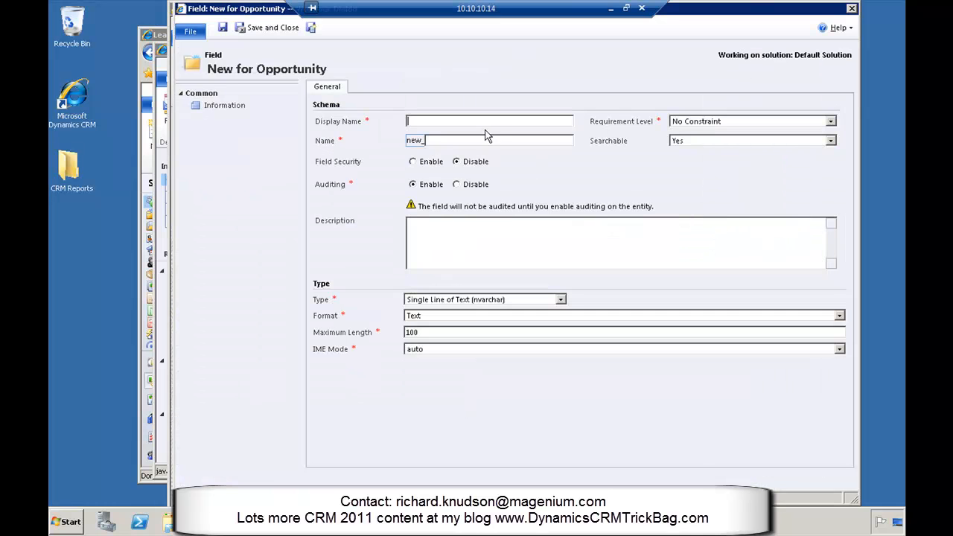
pyautogui.write('Business Line')
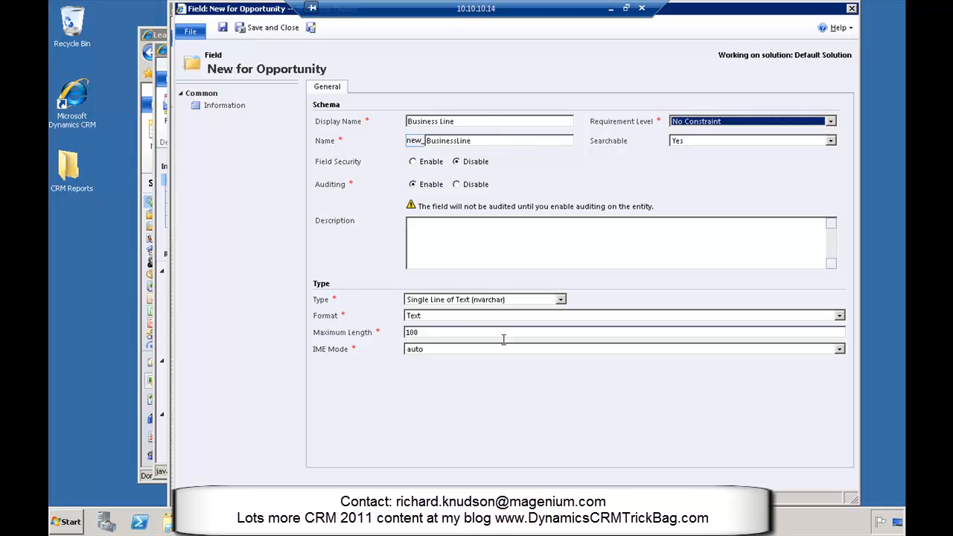
pyautogui.click(460, 299)
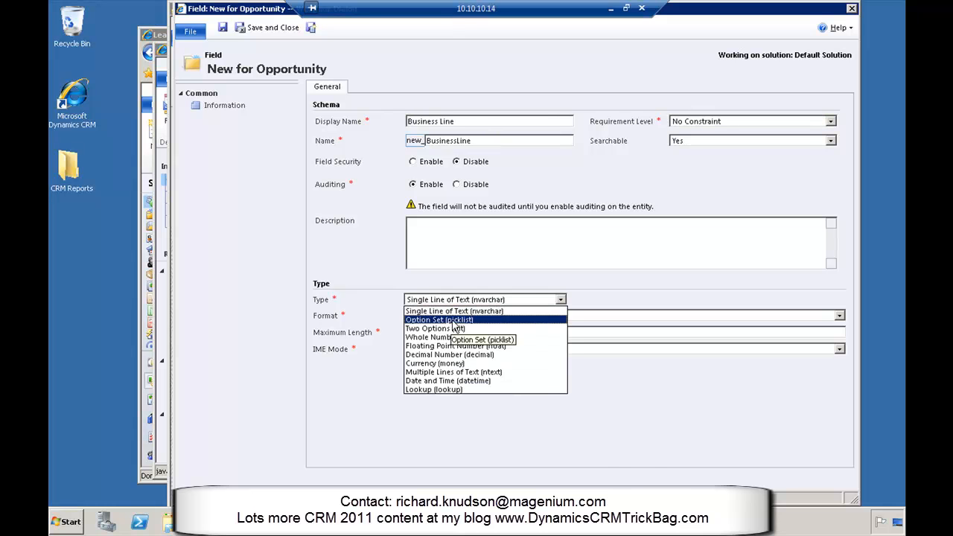
pyautogui.click(449, 320)
pyautogui.click(422, 318)
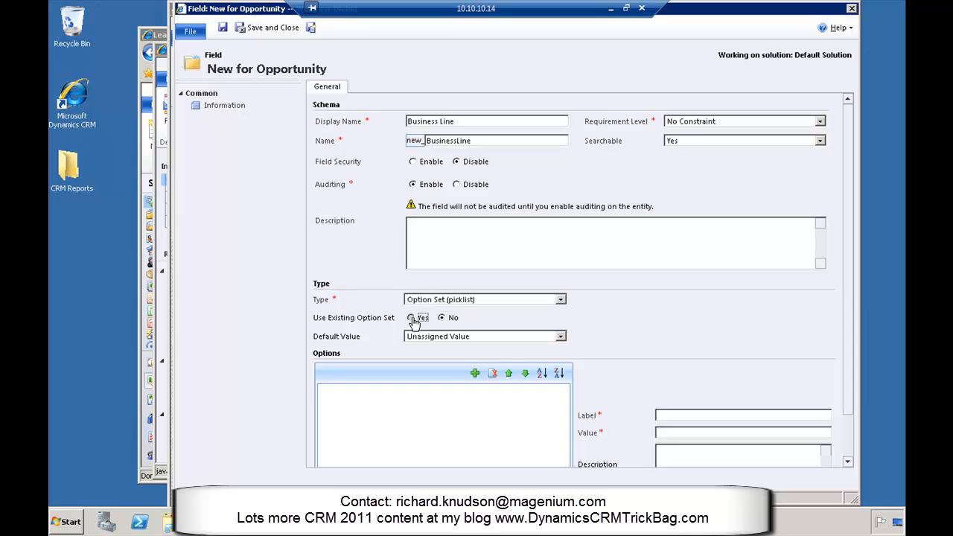
pyautogui.click(561, 338)
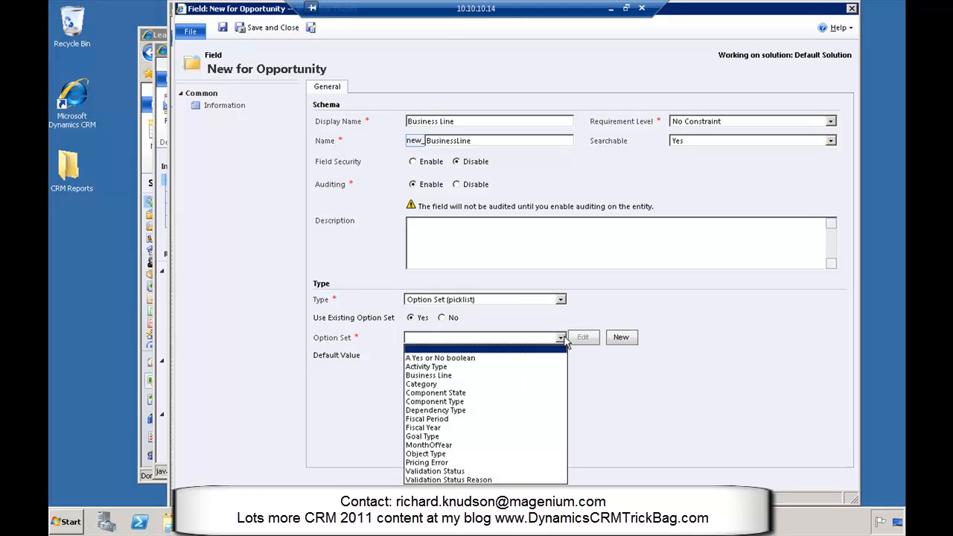
pyautogui.click(466, 375)
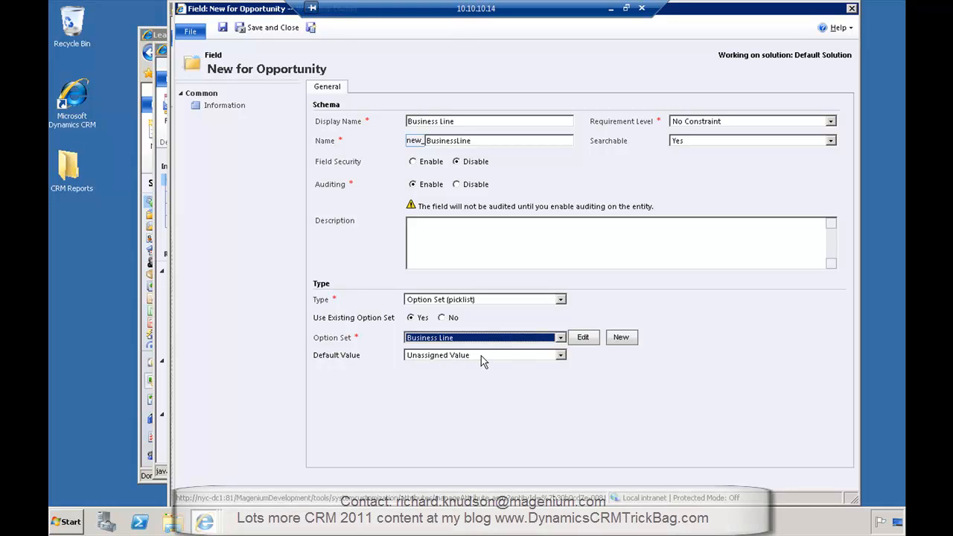
pyautogui.click(265, 30)
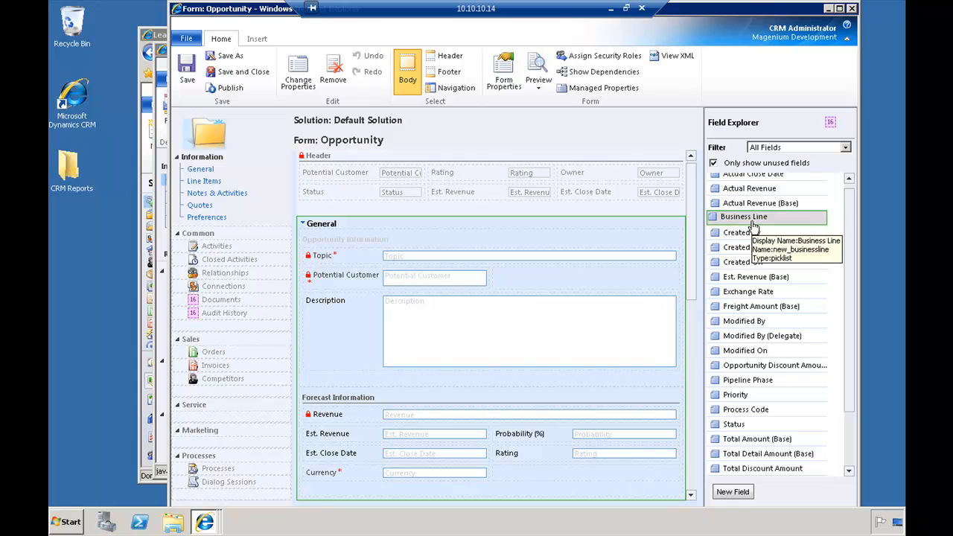
# Place the Business Line field beside Potential Customer on the Opportunity form, then save the form and publish the Opportunity entity
pyautogui.moveTo(754, 227); pyautogui.dragTo(591, 281)
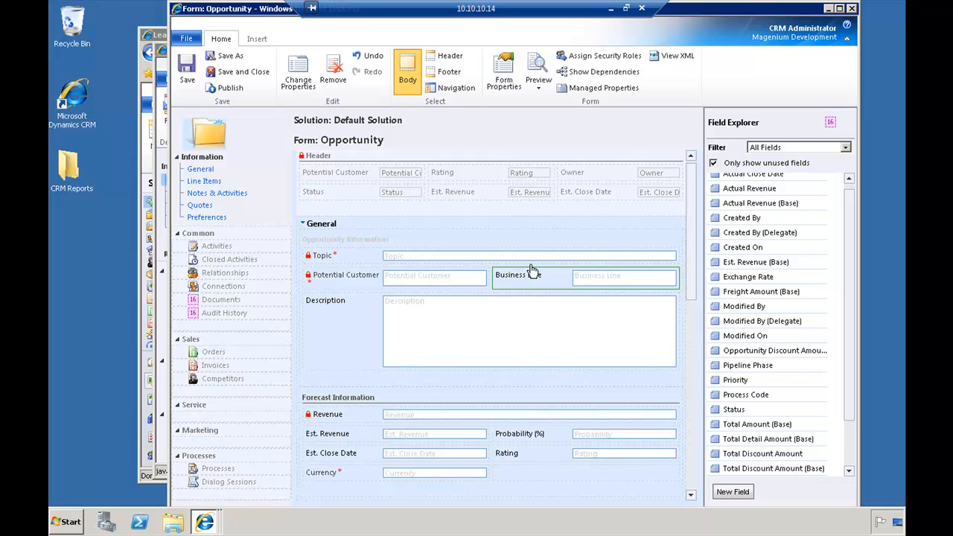
pyautogui.click(246, 71)
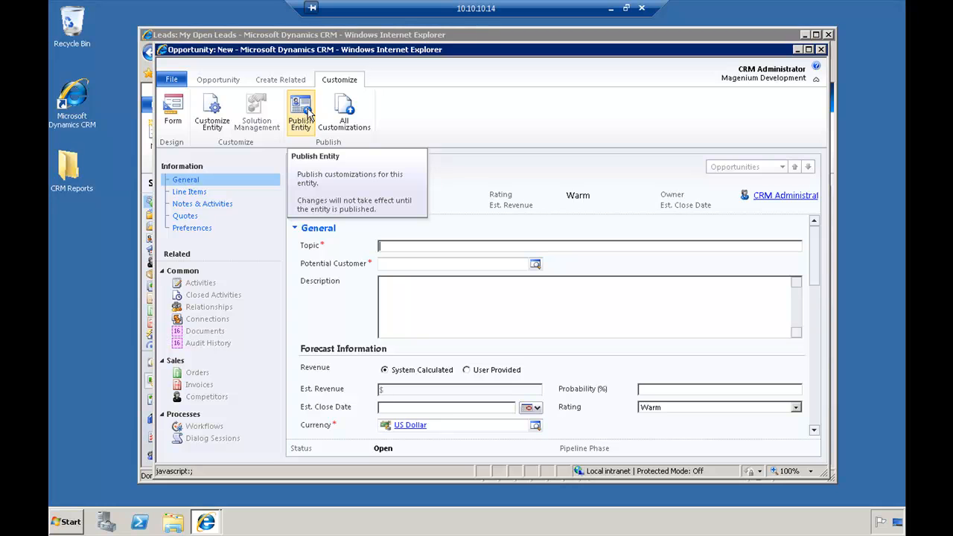
pyautogui.click(308, 112)
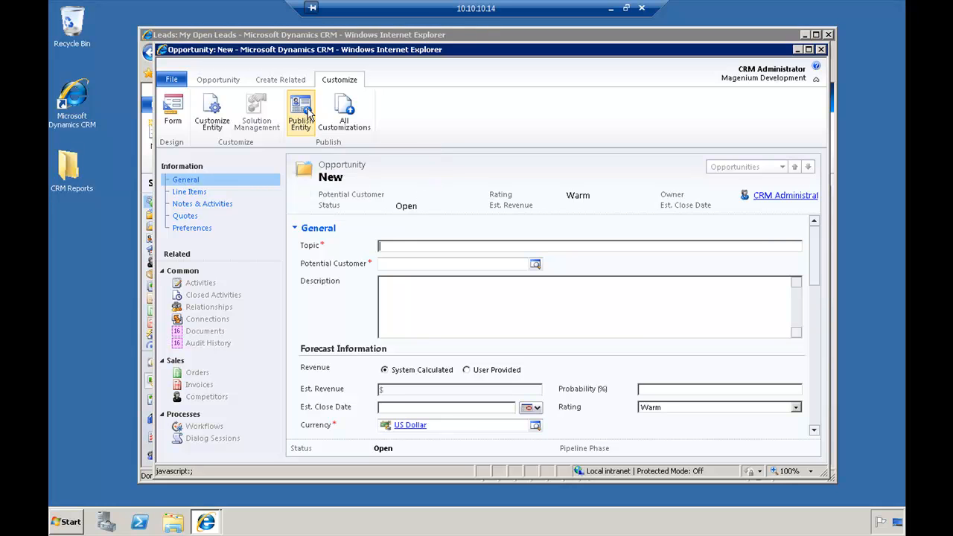
pyautogui.click(821, 51)
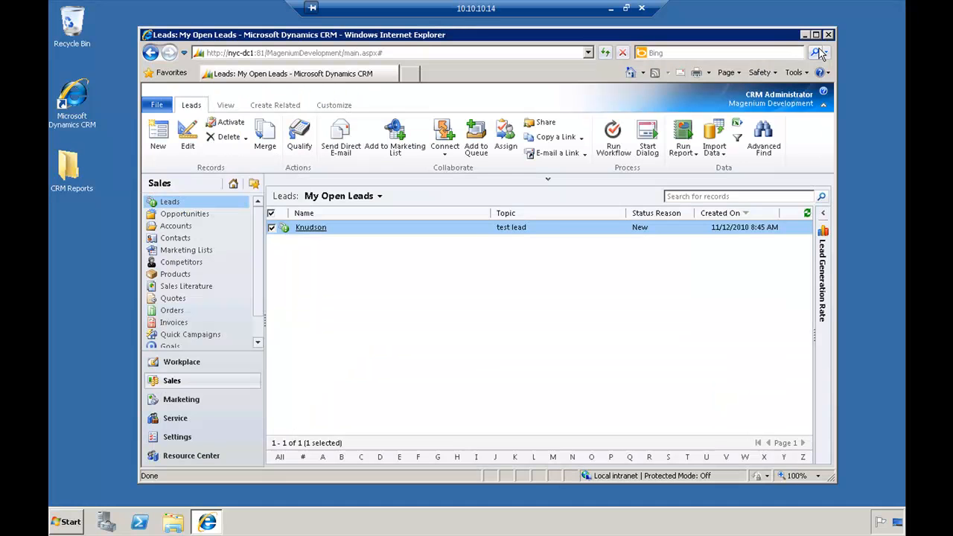
# Set Business Line to Line 2 on the "test lead" record and view its Convert Lead options without converting it
pyautogui.doubleClick(448, 230)
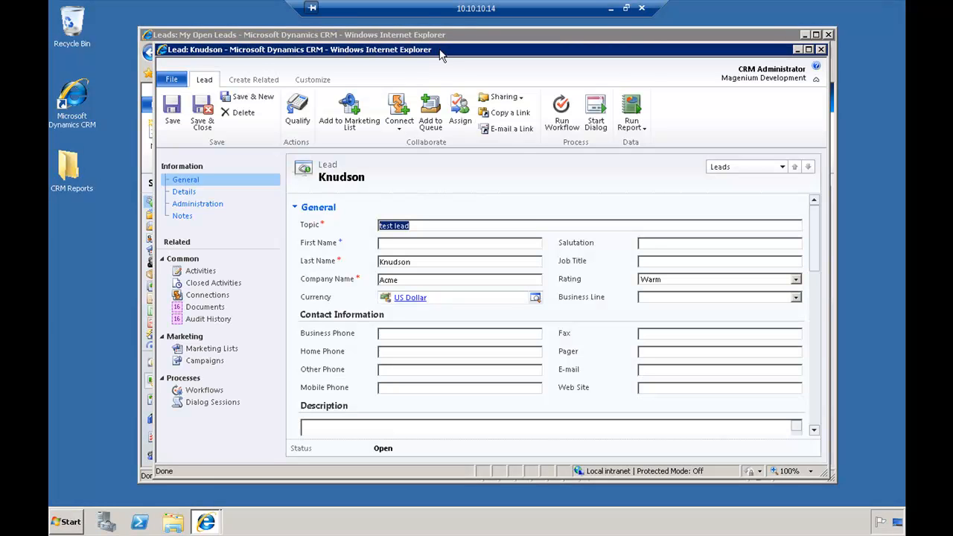
pyautogui.click(727, 298)
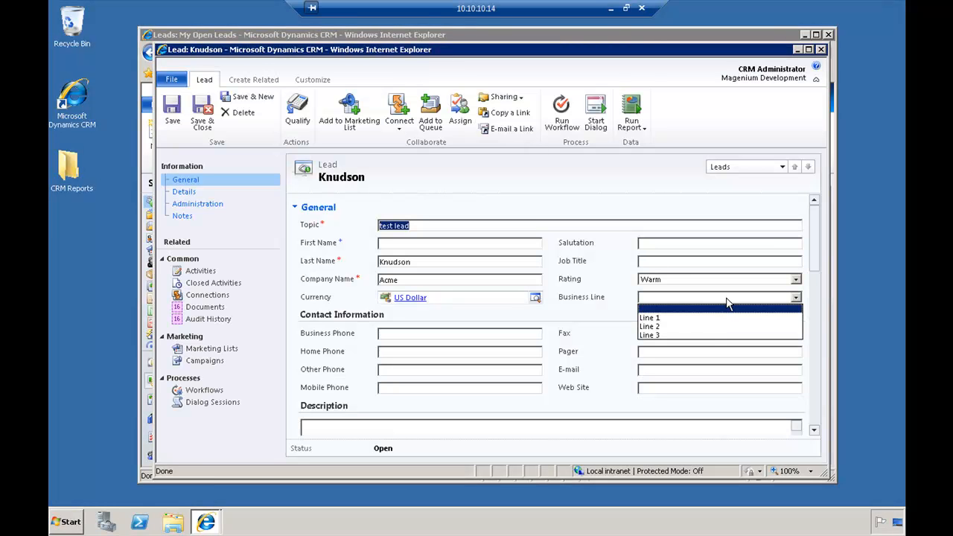
pyautogui.click(709, 329)
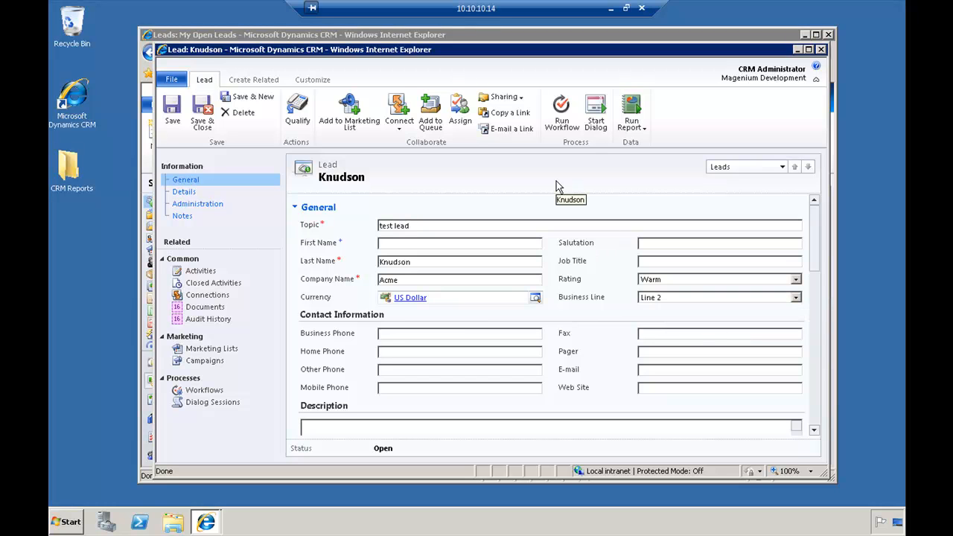
pyautogui.click(302, 110)
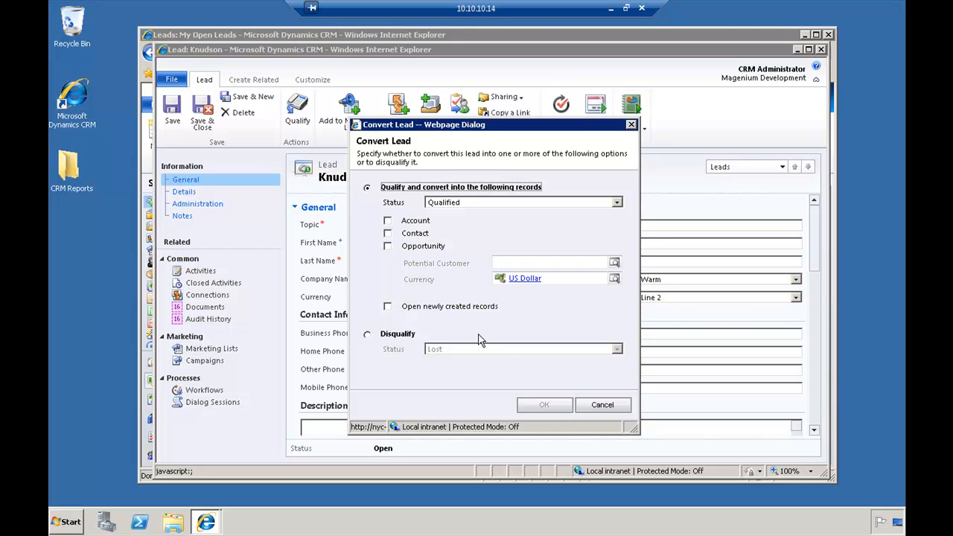
pyautogui.click(603, 406)
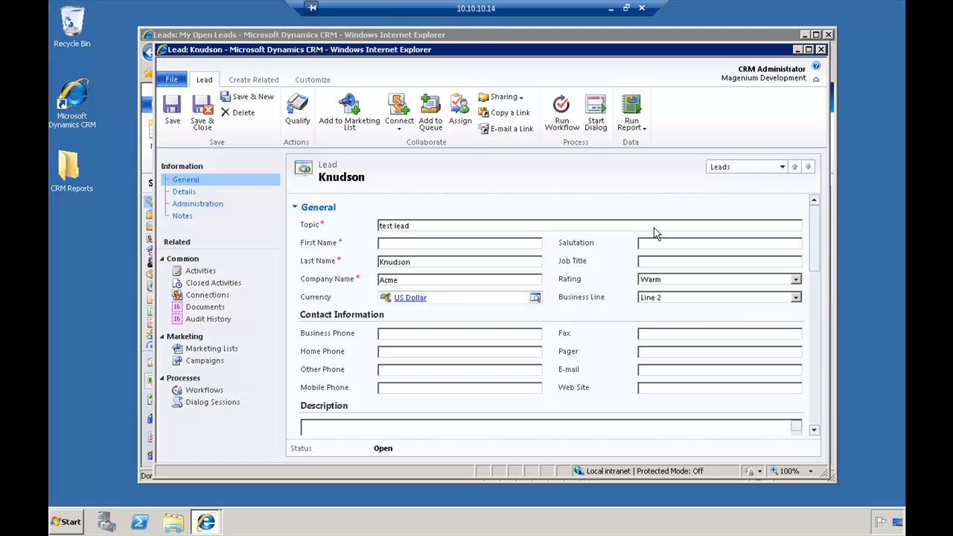
# Open the Lead entity's customization from the lead record and show its 1:N relationships
pyautogui.click(326, 82)
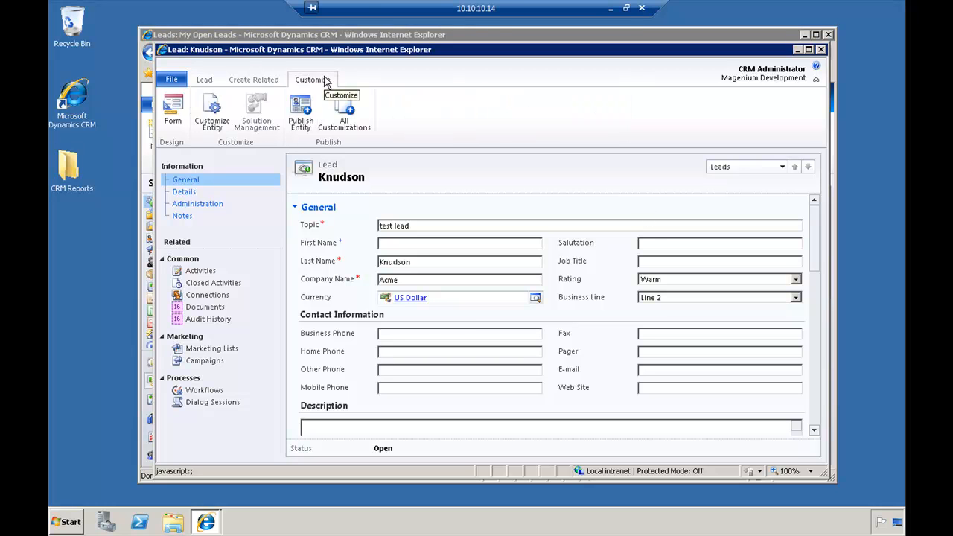
pyautogui.click(214, 110)
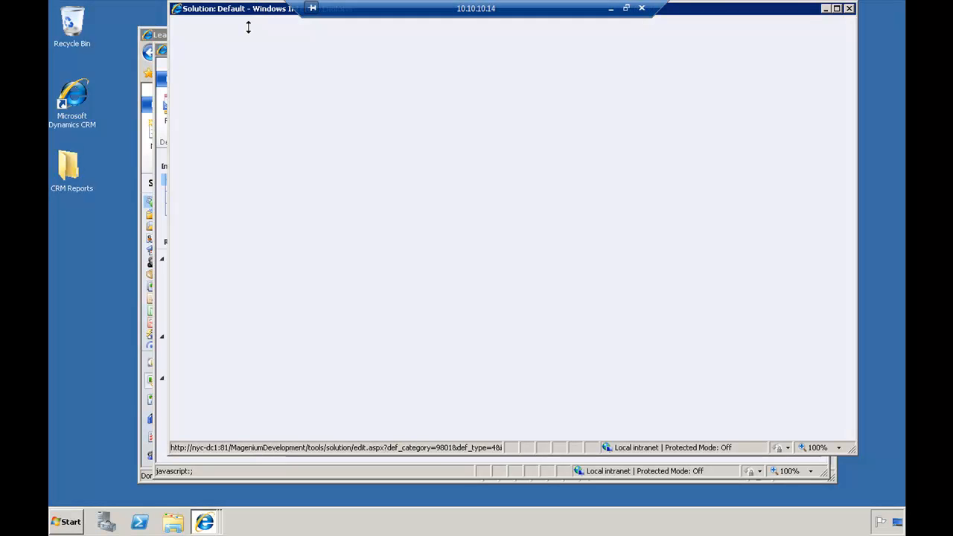
pyautogui.moveTo(276, 49); pyautogui.dragTo(254, 38)
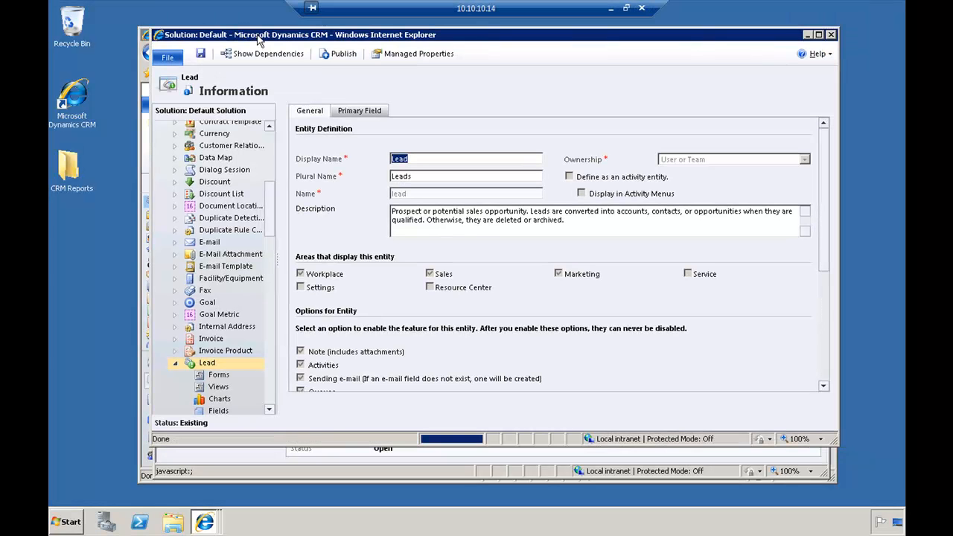
pyautogui.moveTo(273, 221); pyautogui.dragTo(270, 262)
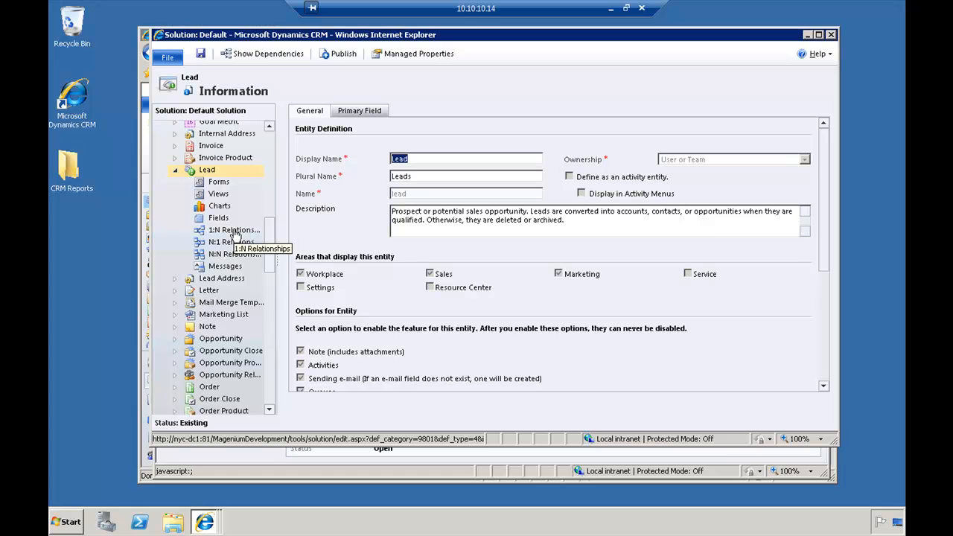
pyautogui.click(233, 231)
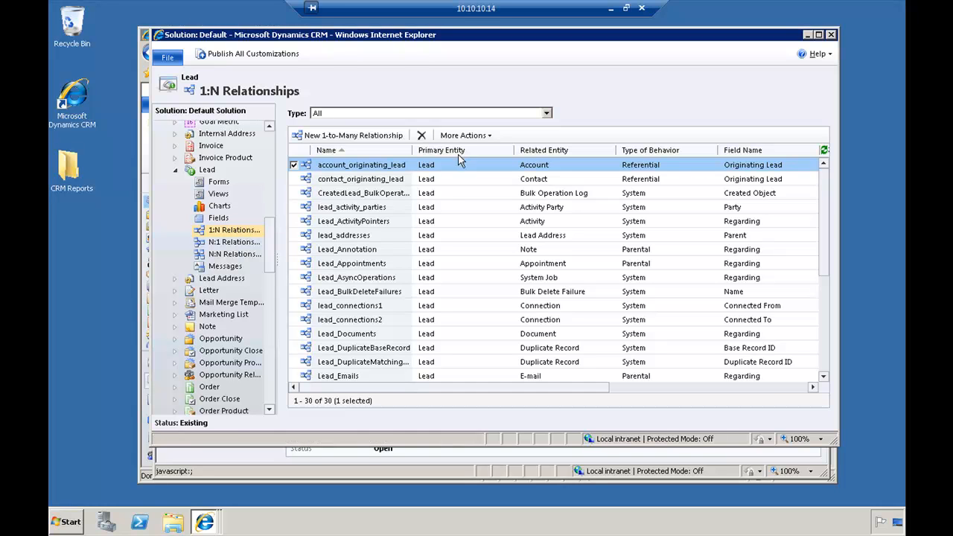
# Sort the relationships by related entity and open the field mappings of the Lead to Opportunity relationship
pyautogui.click(557, 152)
pyautogui.moveTo(829, 251); pyautogui.dragTo(833, 356)
pyautogui.click(499, 277)
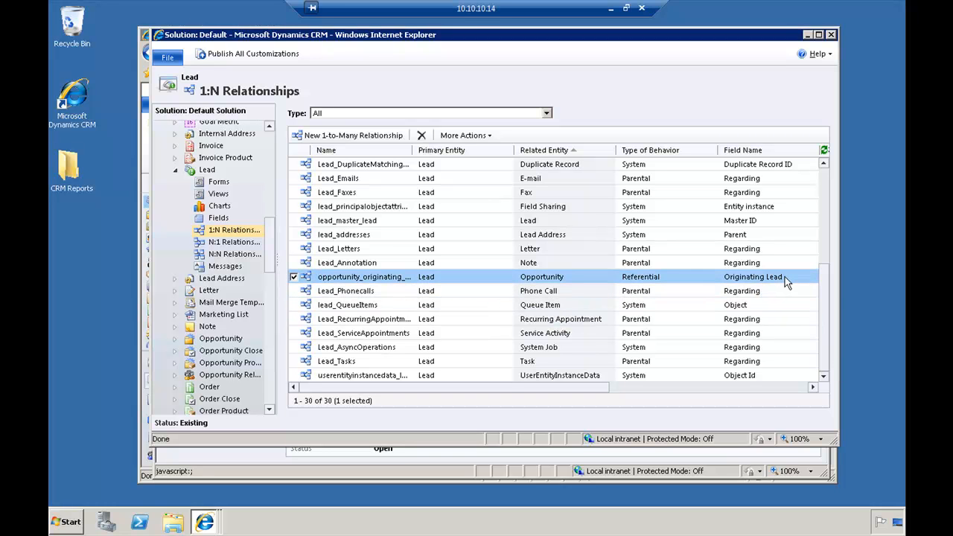
pyautogui.doubleClick(480, 280)
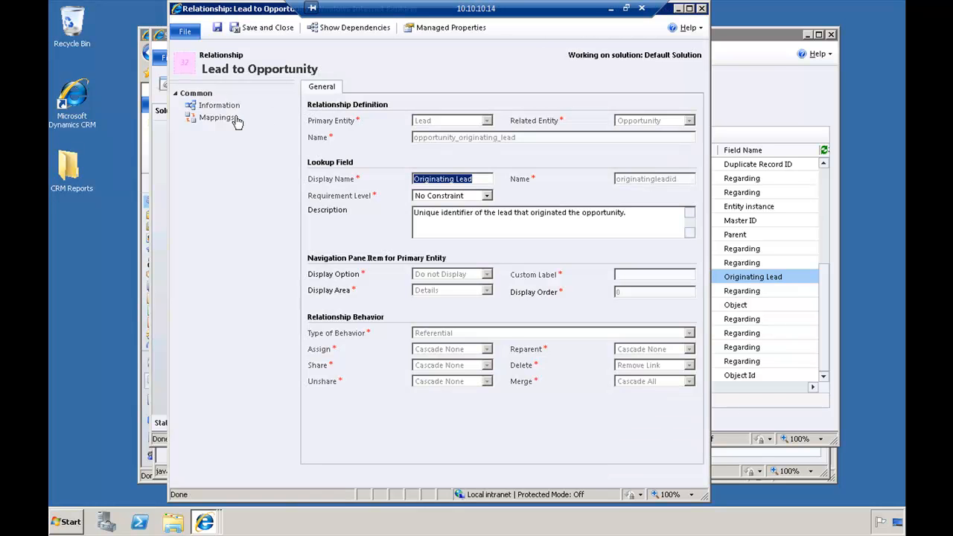
pyautogui.click(238, 121)
pyautogui.click(502, 119)
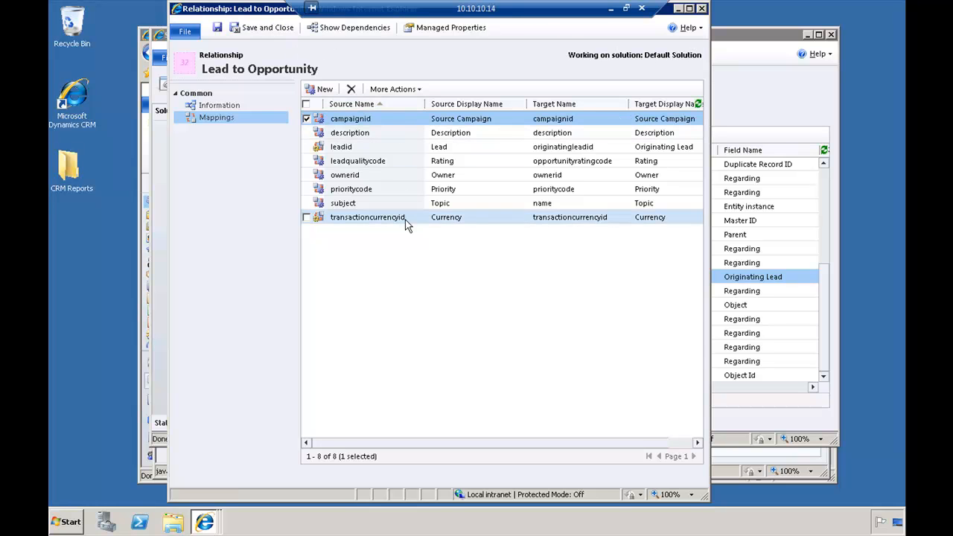
# Map the Lead field new_businessline to the Opportunity field new_businessline, then save and close the relationship
pyautogui.click(321, 90)
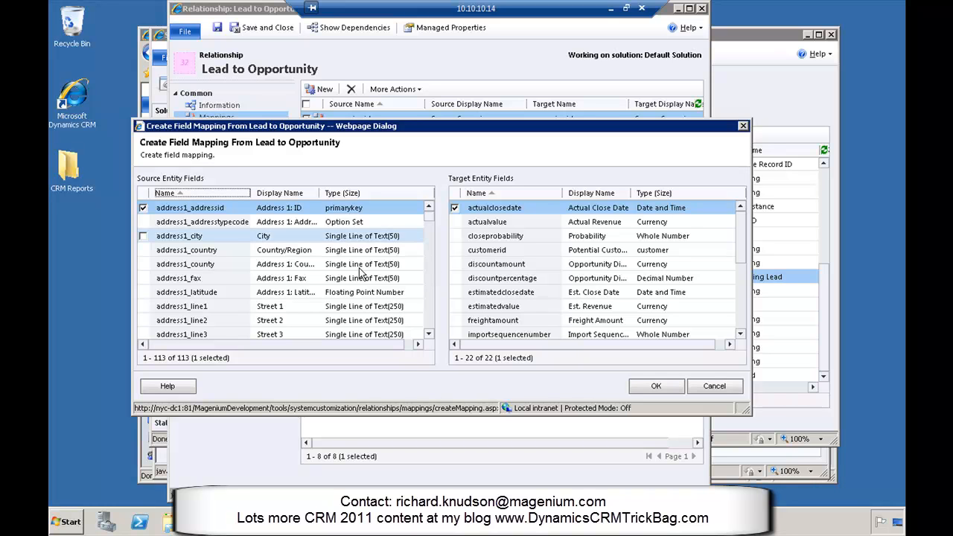
pyautogui.click(279, 193)
pyautogui.scroll(-15, 428, 290)
pyautogui.click(320, 243)
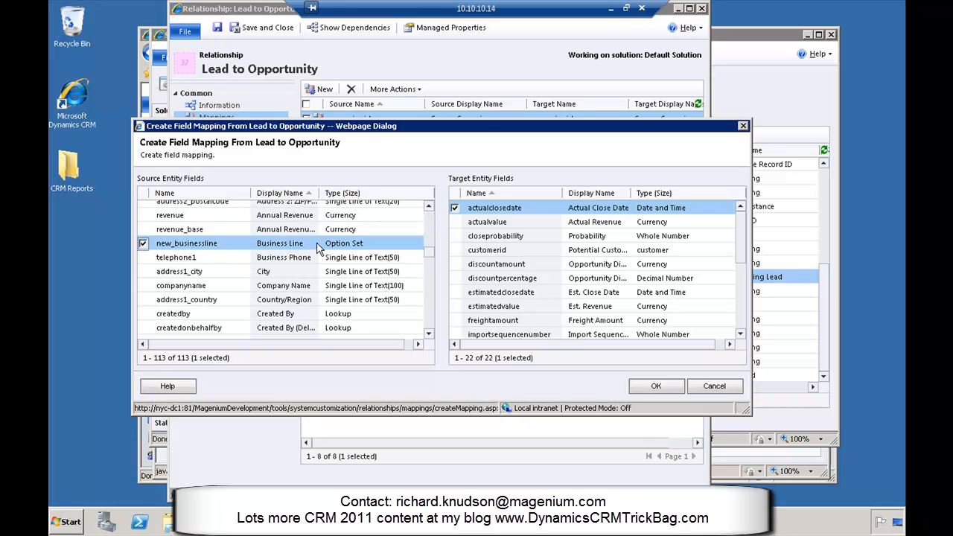
pyautogui.click(605, 195)
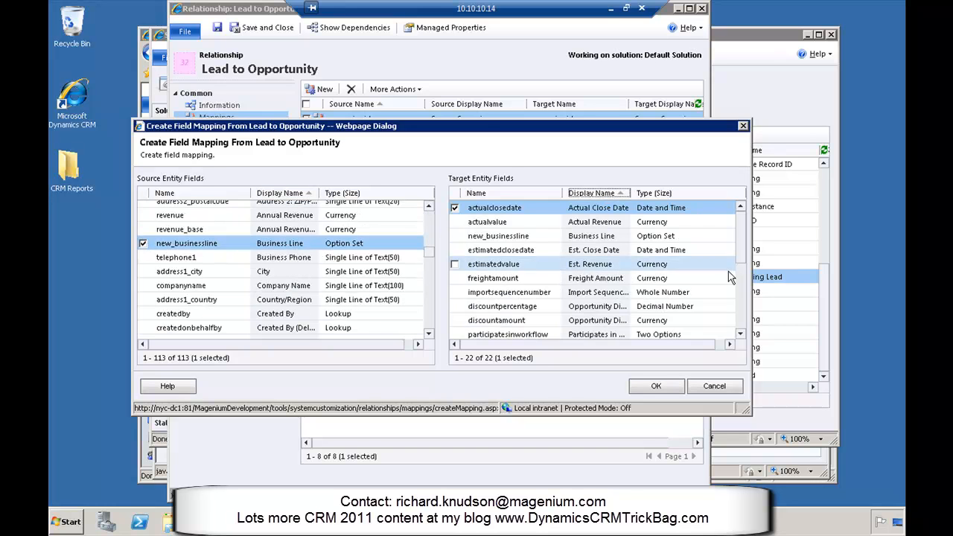
pyautogui.click(556, 235)
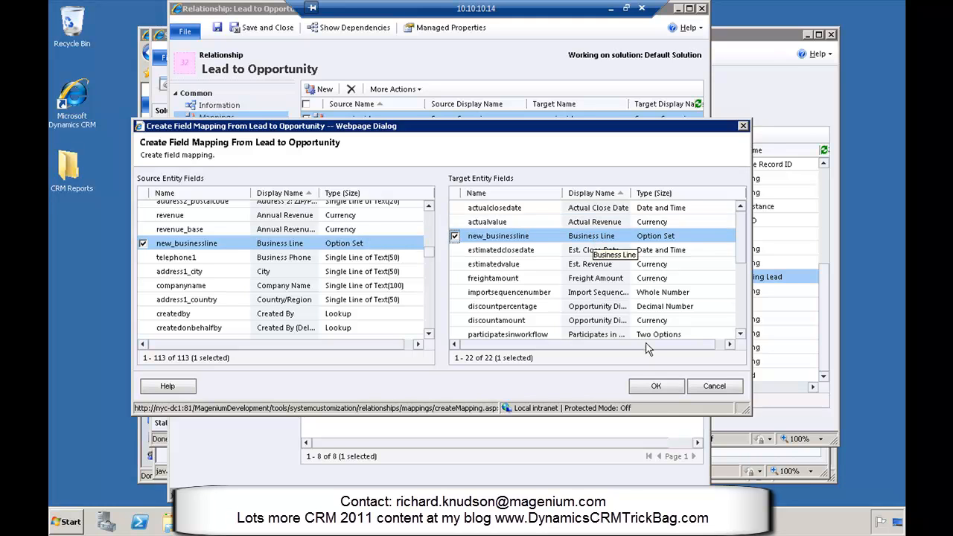
pyautogui.click(655, 386)
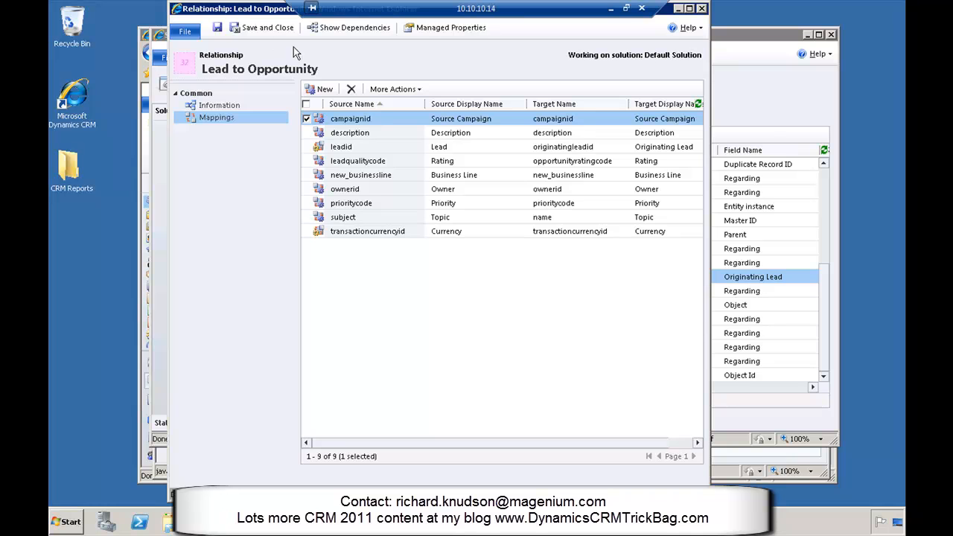
pyautogui.click(262, 28)
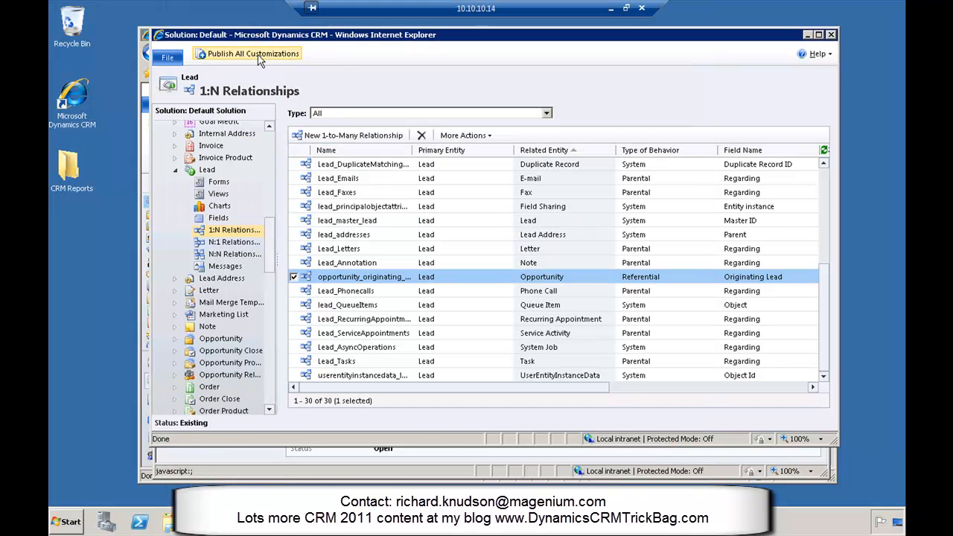
# Publish the Lead entity and close the solution window
pyautogui.click(208, 170)
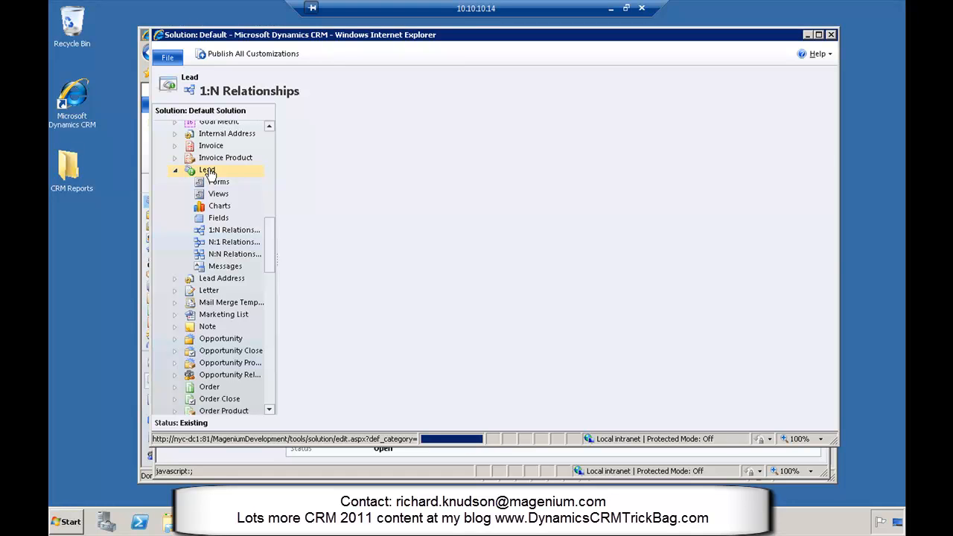
pyautogui.click(344, 54)
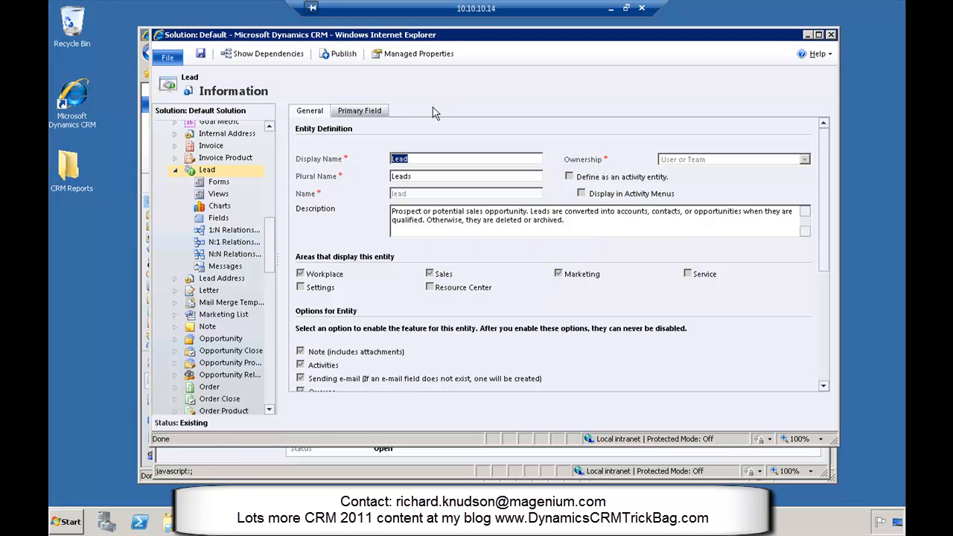
pyautogui.click(831, 35)
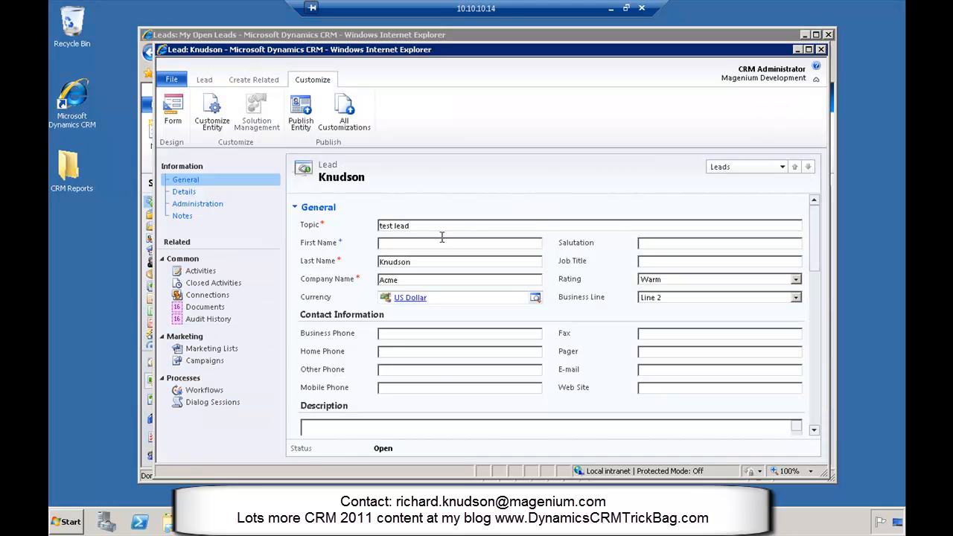
# Reload the test lead record without keeping unsaved changes, set its Business Line to Line 2 and save it
pyautogui.click(204, 79)
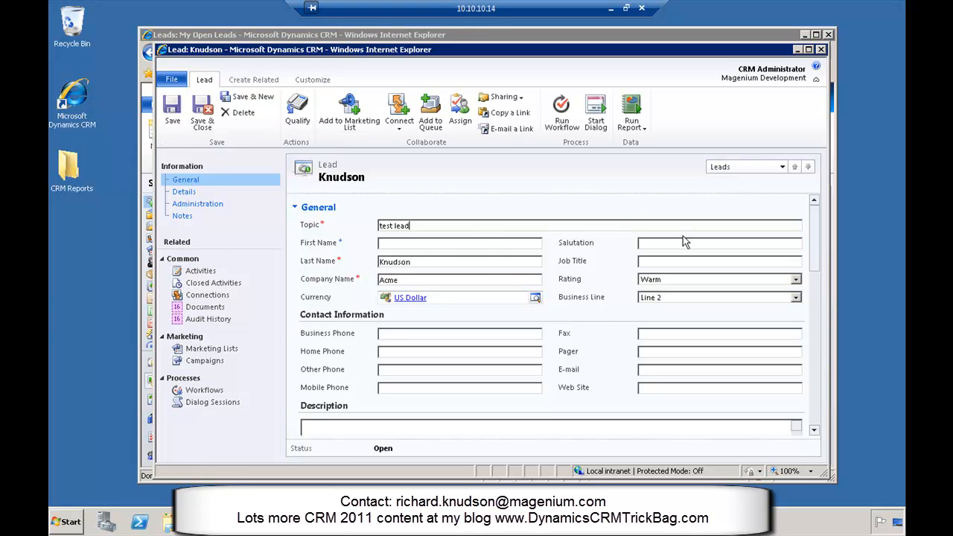
pyautogui.press('F5')
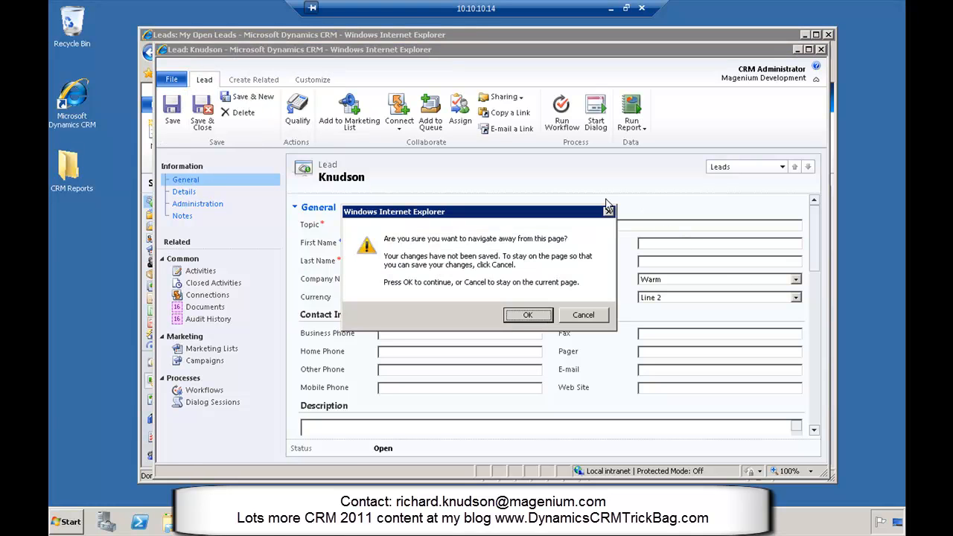
pyautogui.click(529, 315)
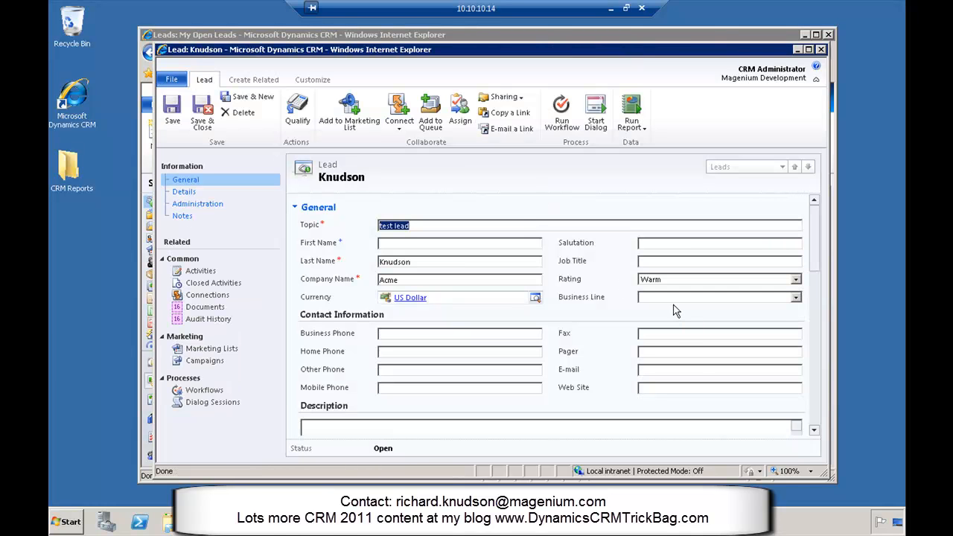
pyautogui.click(673, 297)
pyautogui.click(670, 326)
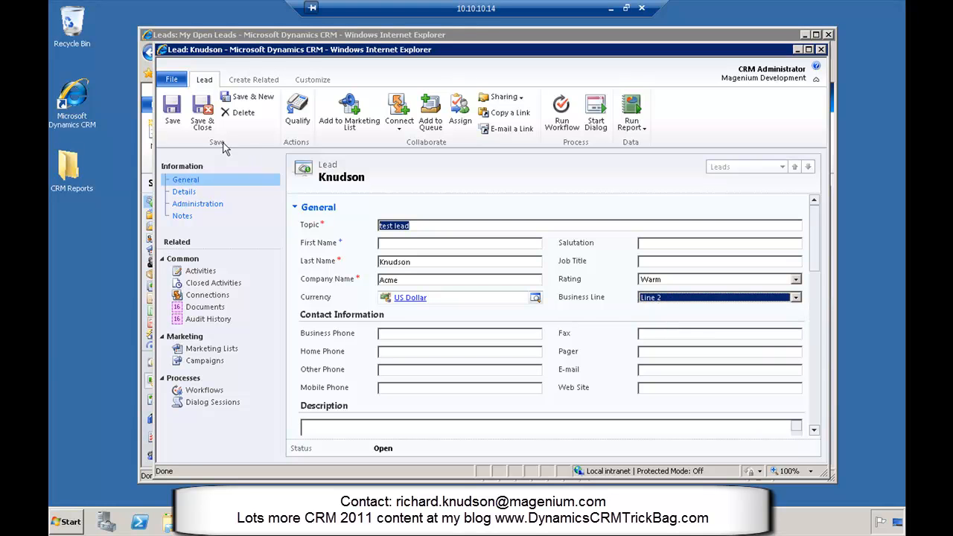
pyautogui.click(172, 110)
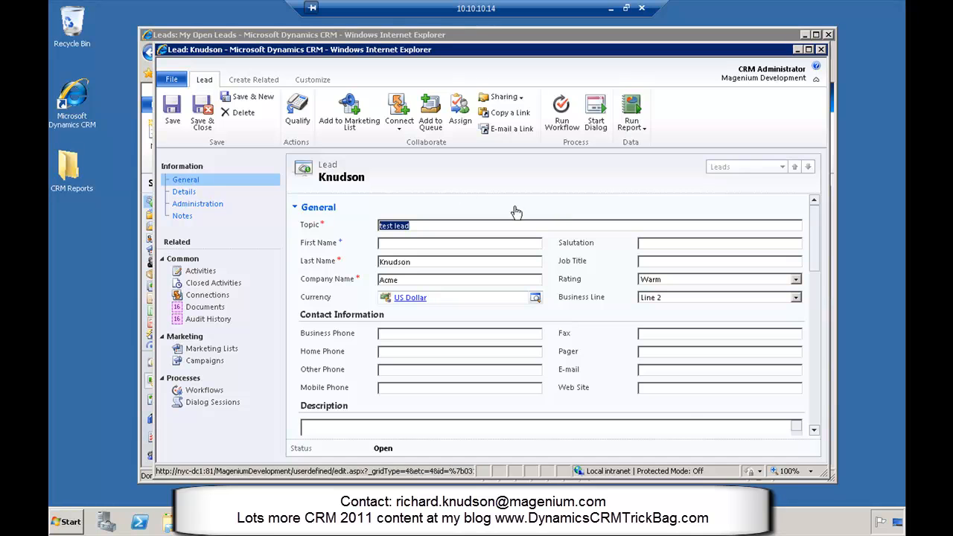
# Qualify the lead, converting it into a contact and an opportunity with the newly created records set to open
pyautogui.click(297, 111)
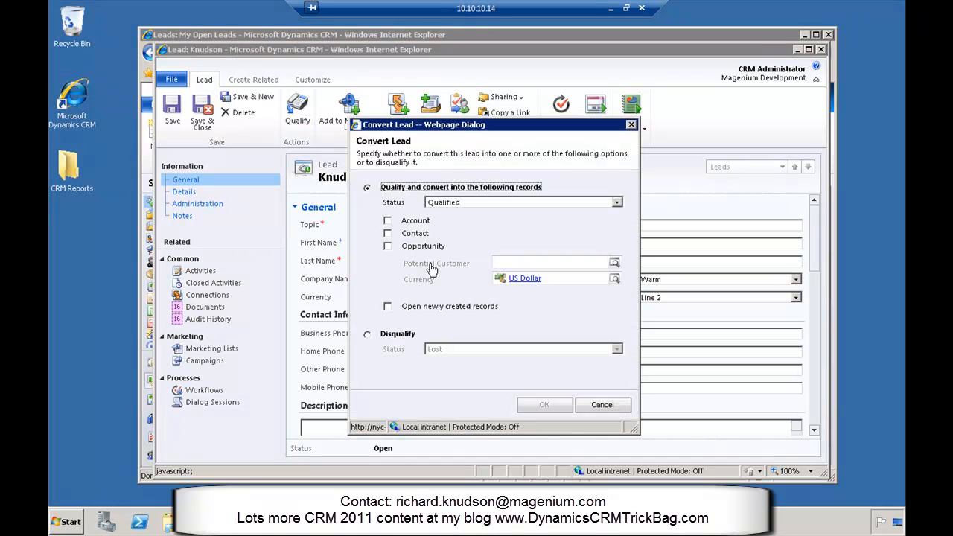
pyautogui.click(387, 245)
pyautogui.click(387, 233)
pyautogui.moveTo(433, 125); pyautogui.dragTo(593, 149)
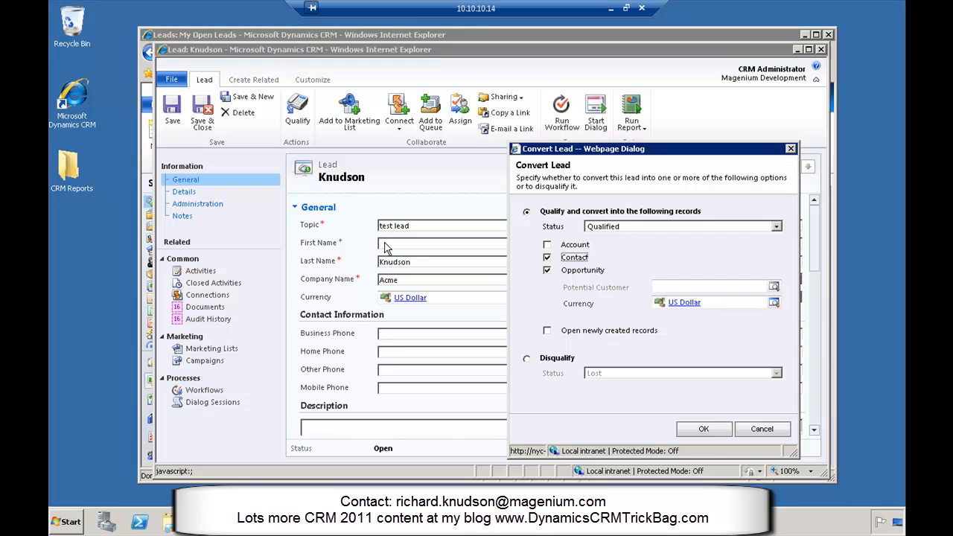
pyautogui.click(548, 332)
pyautogui.click(703, 431)
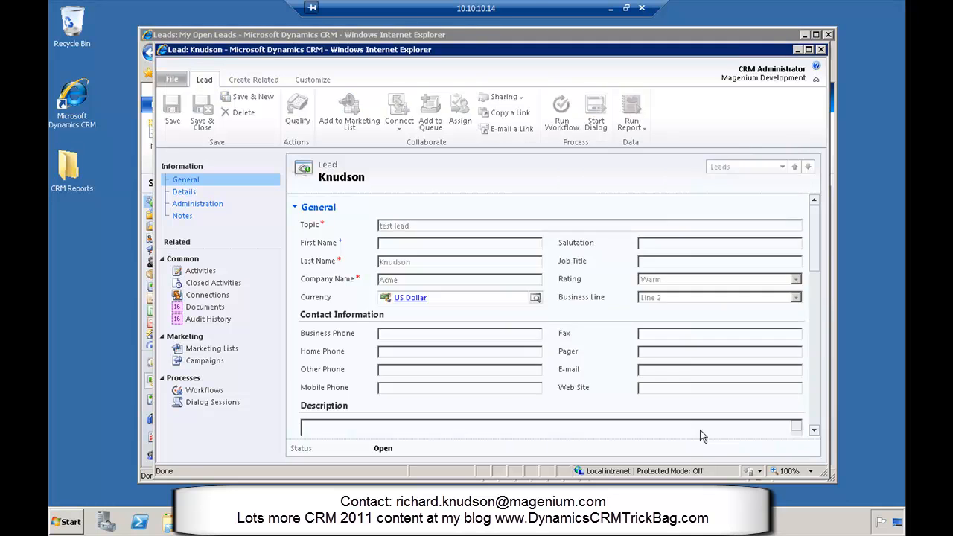